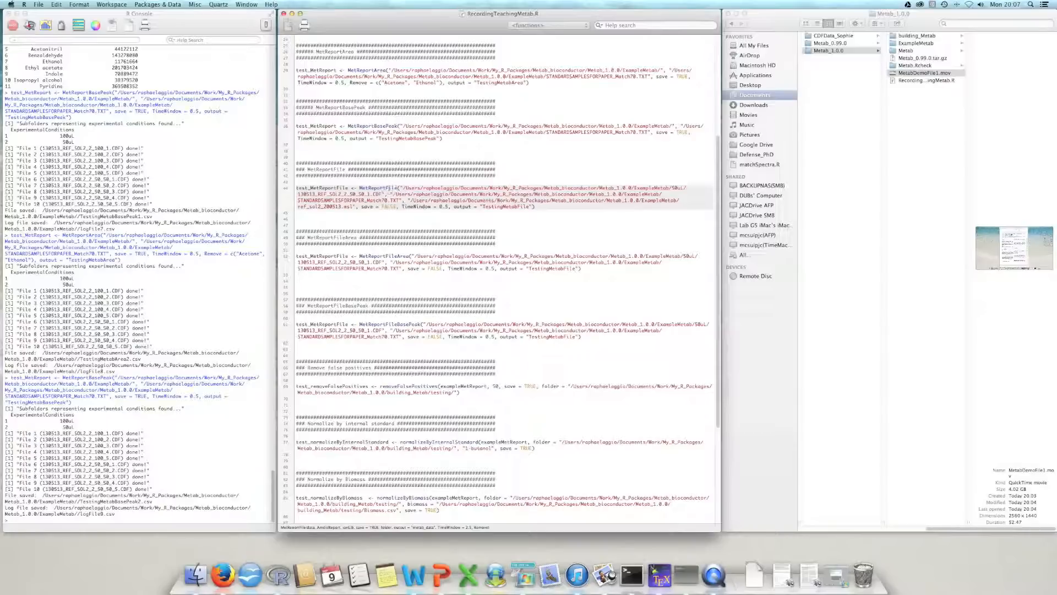
Compare the MetReportFile call with the MetReportBasePeak, MetReportArea and MetReport calls in the script.
{"action": "left_click_drag", "start_coordinate": [360, 188], "coordinate": [398, 188]}
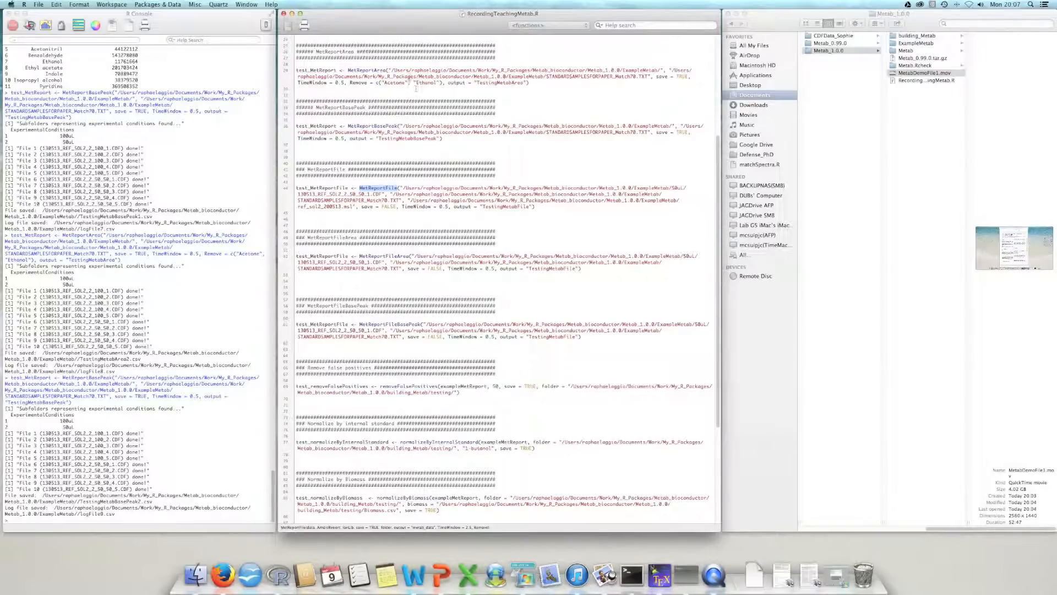
{"action": "left_click_drag", "start_coordinate": [373, 126], "coordinate": [397, 126]}
{"action": "left_click_drag", "start_coordinate": [365, 70], "coordinate": [377, 71]}
{"action": "scroll", "coordinate": [394, 118], "scroll_direction": "up", "scroll_amount": 5}
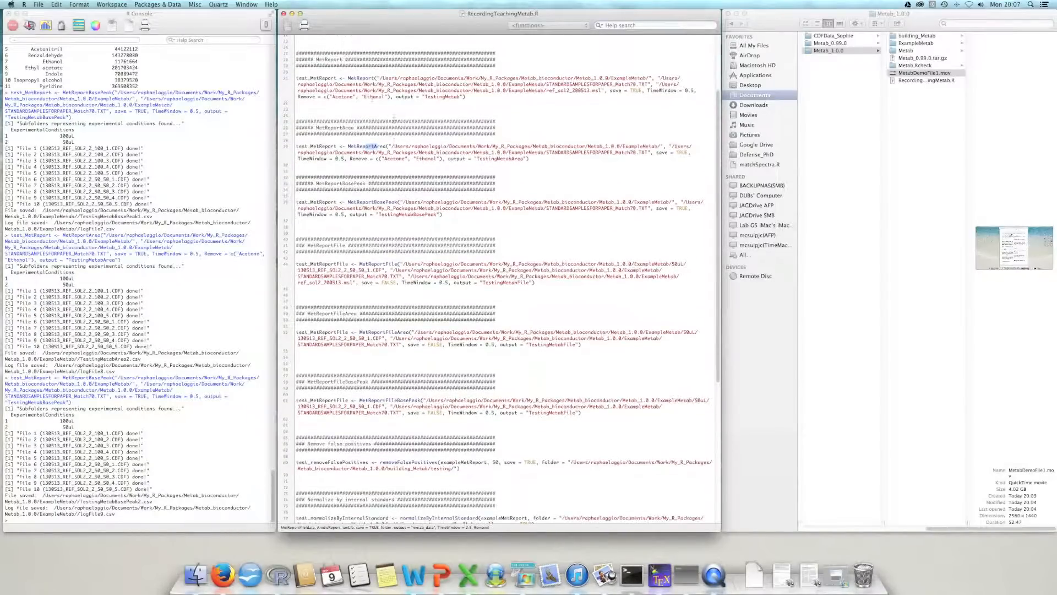
{"action": "double_click", "coordinate": [363, 78]}
{"action": "scroll", "coordinate": [388, 124], "scroll_direction": "down", "scroll_amount": 3}
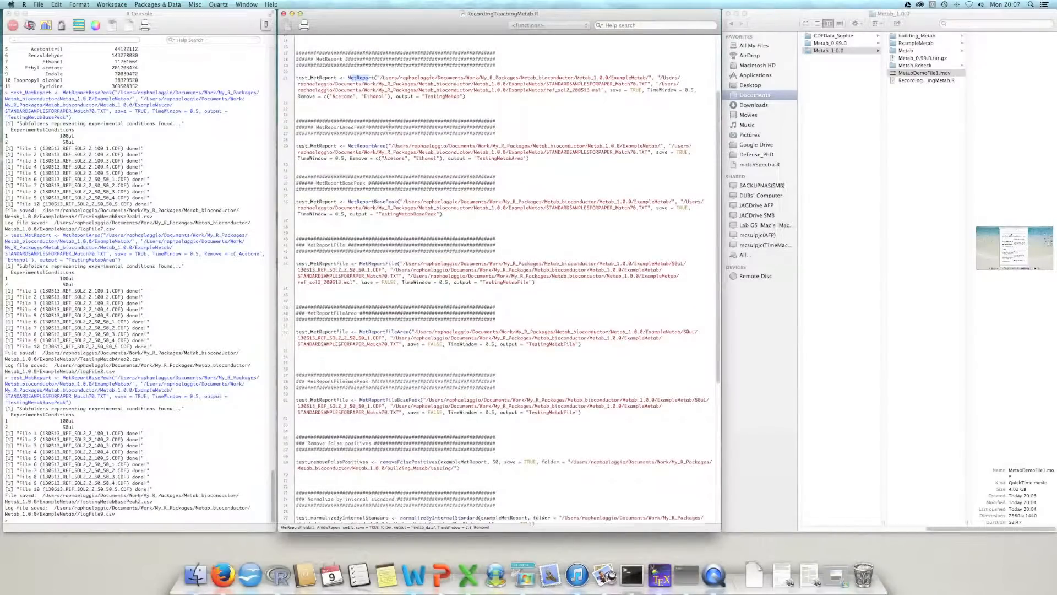
{"action": "scroll", "coordinate": [389, 123], "scroll_direction": "down", "scroll_amount": 4}
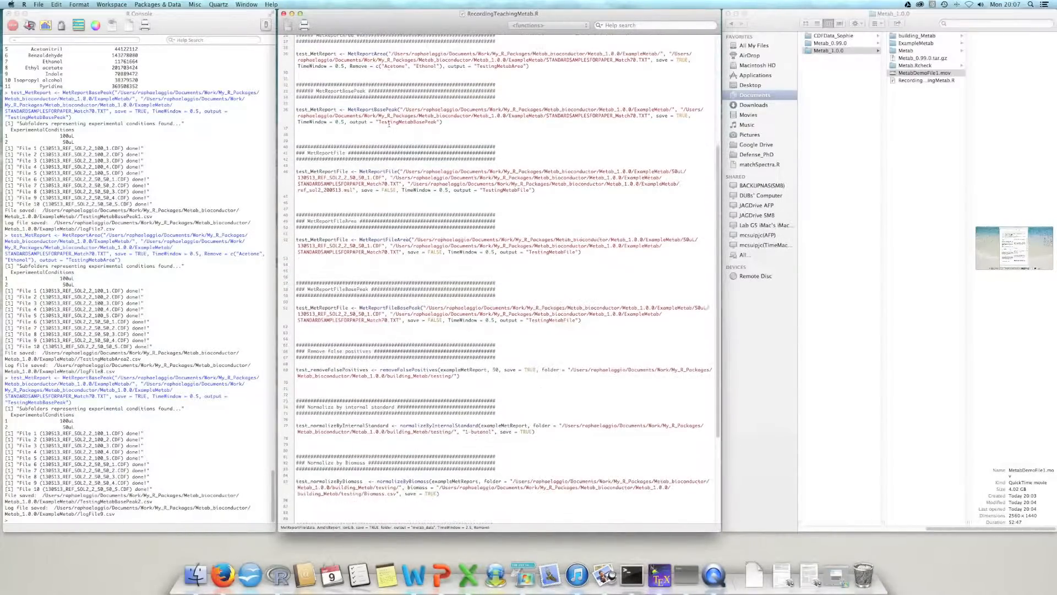
{"action": "scroll", "coordinate": [388, 123], "scroll_direction": "down", "scroll_amount": 4}
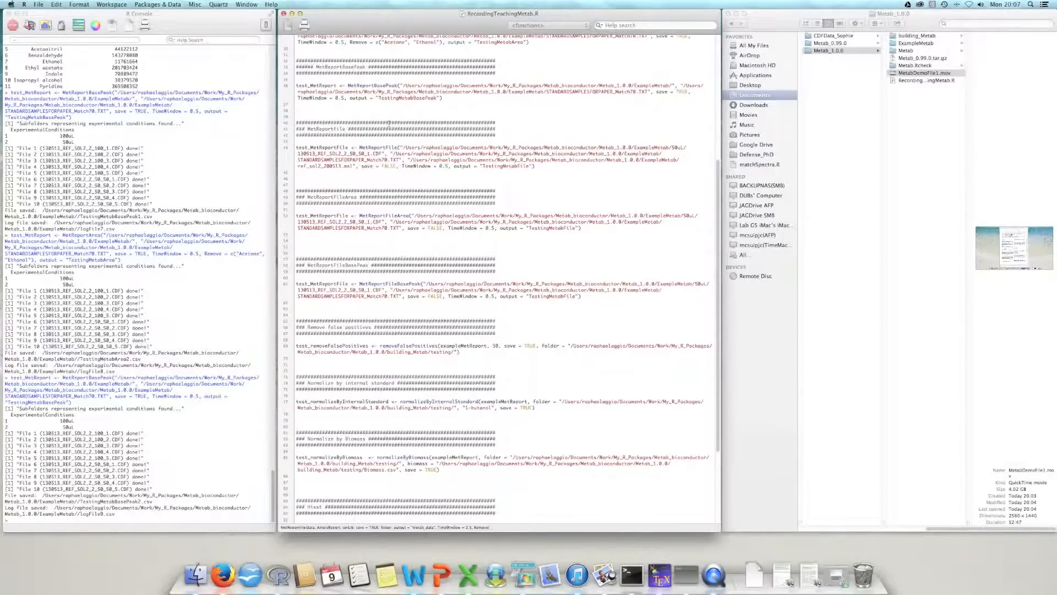
{"action": "scroll", "coordinate": [388, 125], "scroll_direction": "down", "scroll_amount": 2}
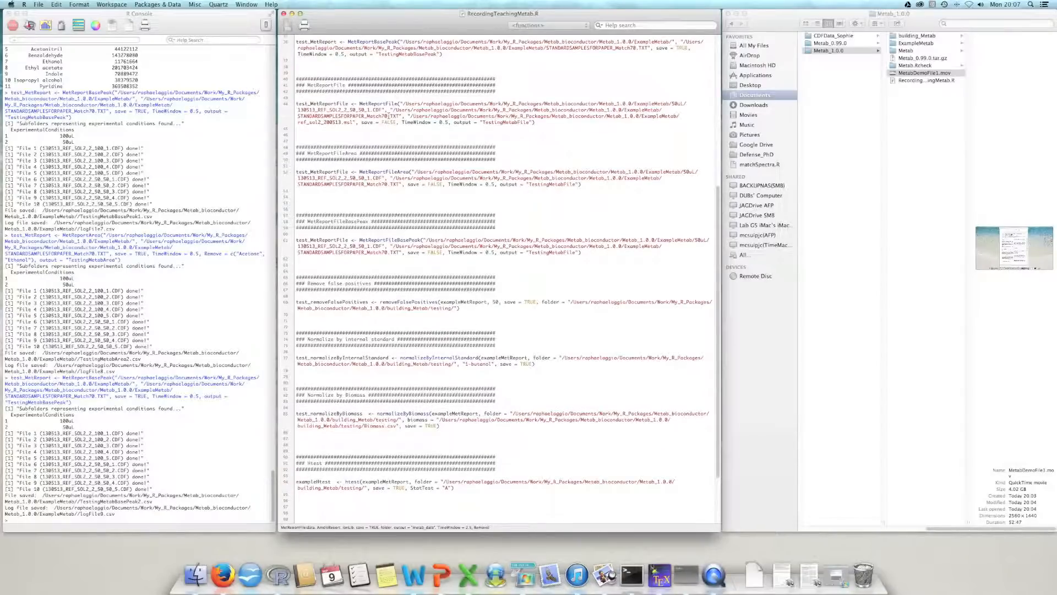
Examine the data file path in the MetReportFile call and open the 50uL folder inside ExampleMetab in Finder.
{"action": "left_click", "coordinate": [381, 105]}
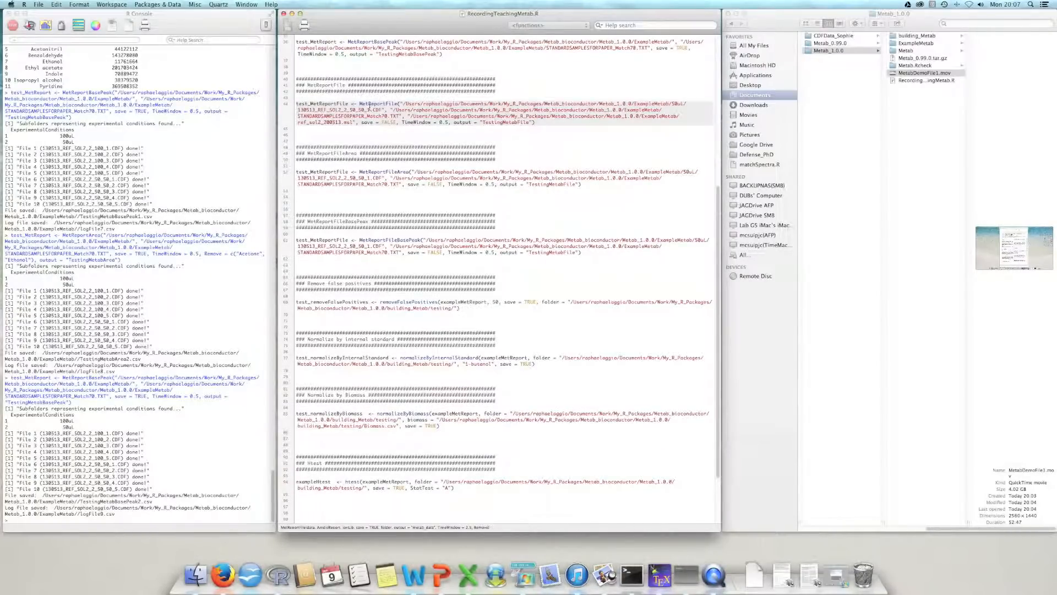
{"action": "left_click", "coordinate": [384, 103]}
{"action": "left_click", "coordinate": [404, 104]}
{"action": "left_click_drag", "start_coordinate": [401, 104], "coordinate": [385, 109]}
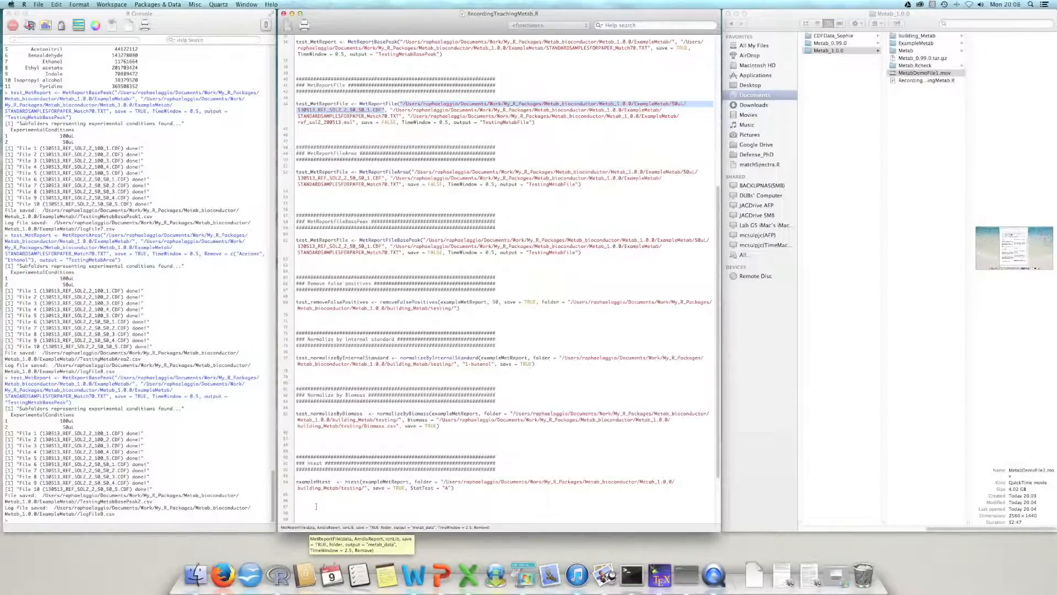
{"action": "left_click", "coordinate": [931, 45]}
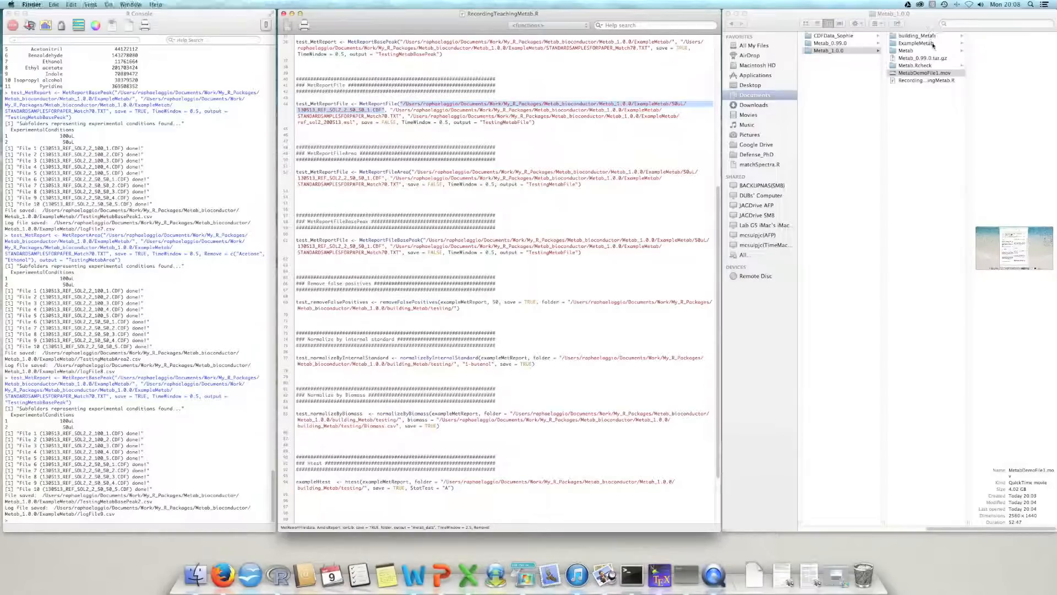
{"action": "left_click", "coordinate": [930, 44]}
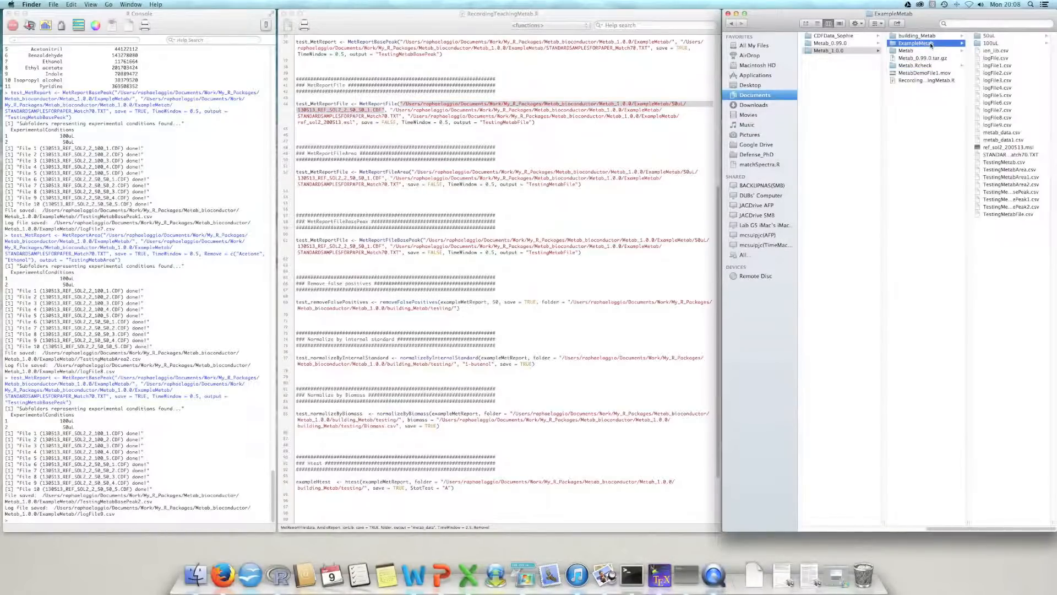
{"action": "left_click", "coordinate": [999, 37]}
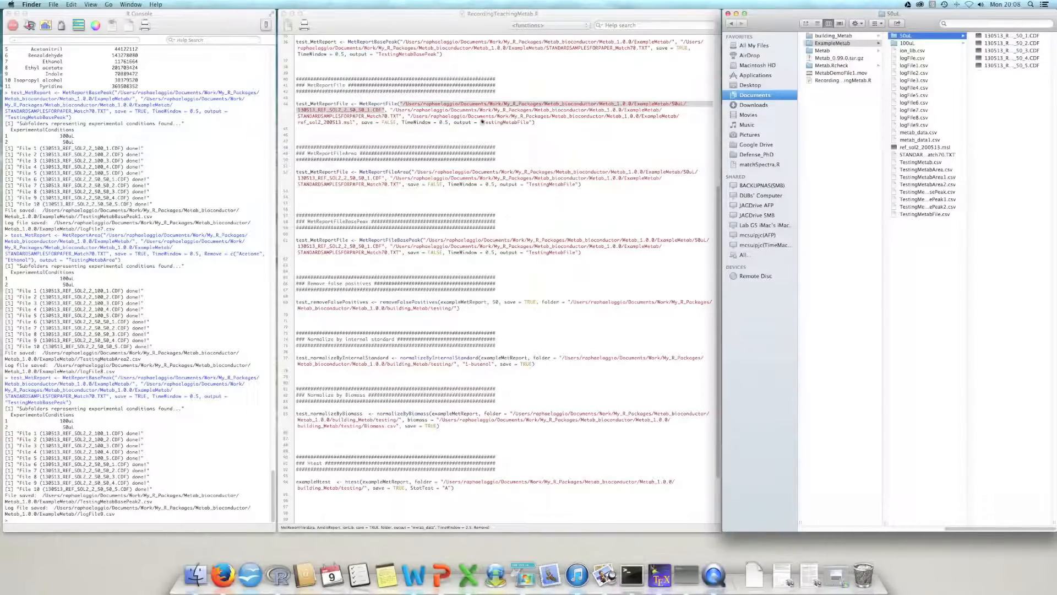
Review the match TXT path, the .msl library path and the remaining arguments of the MetReportFile call in the script.
{"action": "left_click", "coordinate": [415, 110]}
{"action": "mouse_move", "coordinate": [390, 110]}
{"action": "left_mouse_down"}
{"action": "mouse_move", "coordinate": [597, 108]}
{"action": "mouse_move", "coordinate": [384, 108]}
{"action": "mouse_move", "coordinate": [402, 114]}
{"action": "left_mouse_up"}
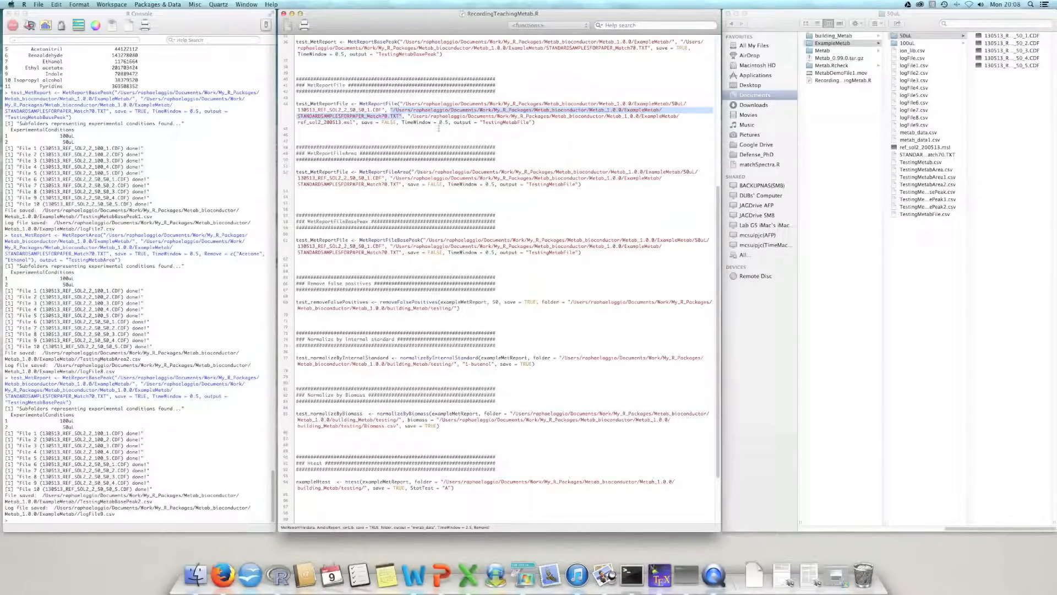
{"action": "left_click", "coordinate": [421, 114]}
{"action": "left_click_drag", "start_coordinate": [409, 116], "coordinate": [466, 122]}
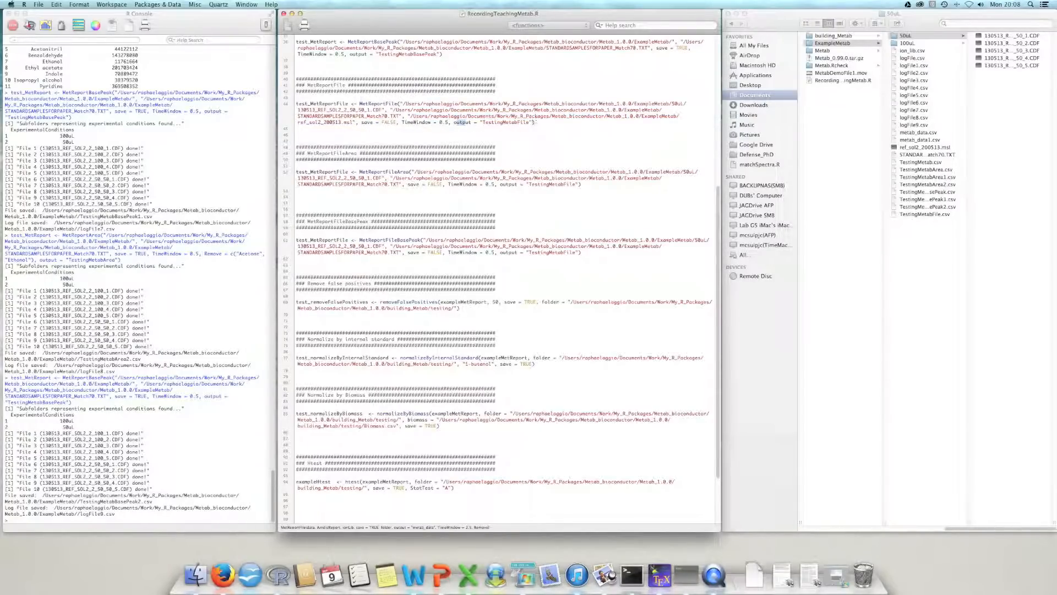
{"action": "left_click", "coordinate": [534, 122]}
{"action": "type", "text": ", Remove"}
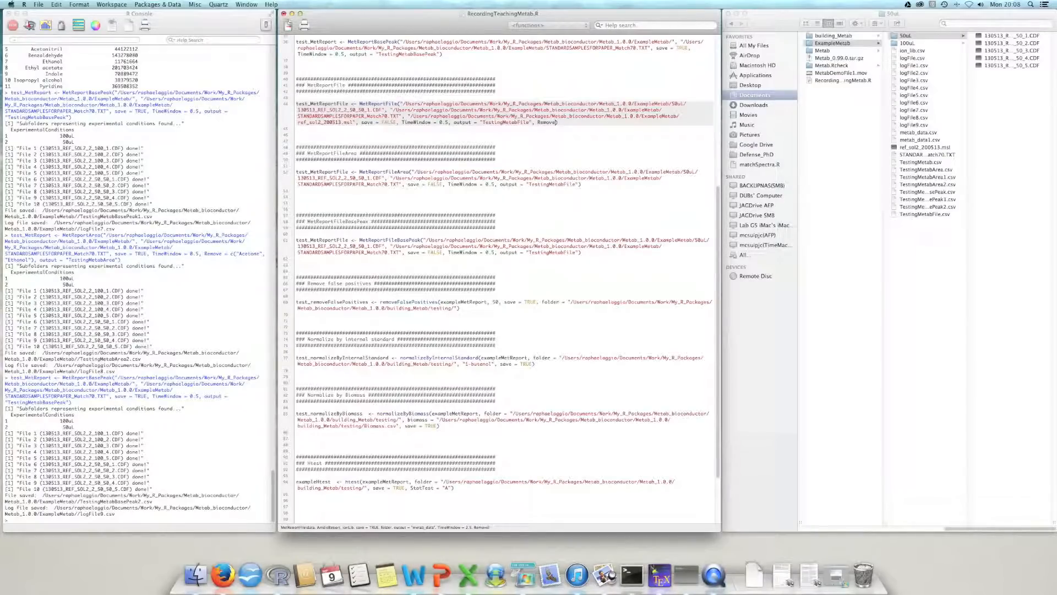
{"action": "key", "text": "BackSpace"}
{"action": "key", "text": "BackSpace"}
{"action": "key", "text": "BackSpace"}
{"action": "key", "text": "BackSpace"}
{"action": "key", "text": "BackSpace"}
{"action": "key", "text": "BackSpace"}
{"action": "key", "text": "BackSpace"}
{"action": "key", "text": "BackSpace"}
Compare the MetReportFile data path with the first CDF file in the 50uL folder and recheck its TXT and .msl paths.
{"action": "mouse_move", "coordinate": [402, 103]}
{"action": "left_mouse_down"}
{"action": "mouse_move", "coordinate": [571, 111]}
{"action": "mouse_move", "coordinate": [386, 110]}
{"action": "left_mouse_up"}
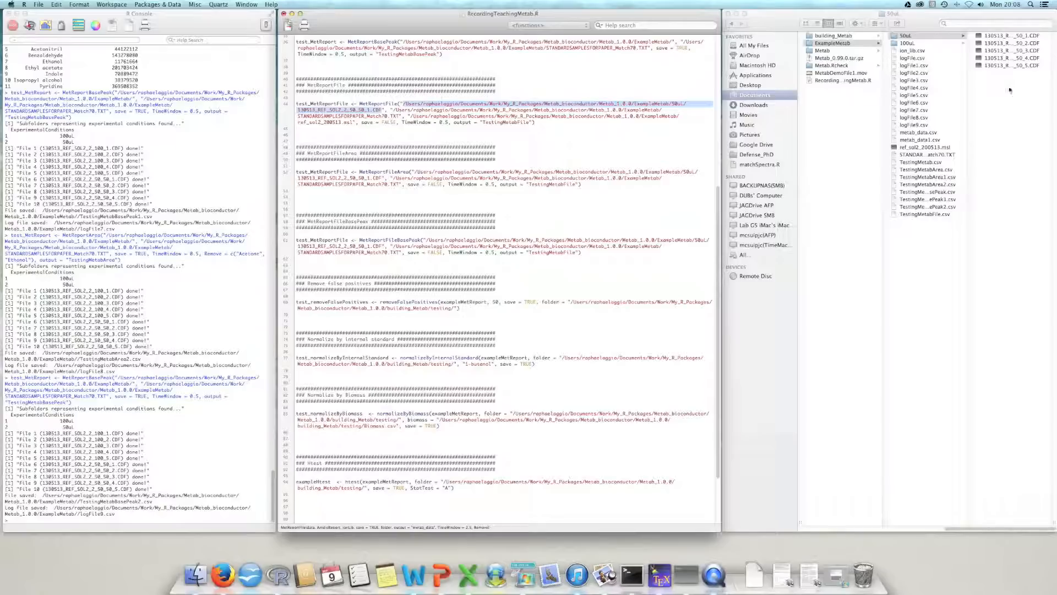
{"action": "left_click", "coordinate": [1034, 37]}
{"action": "left_click", "coordinate": [1024, 37]}
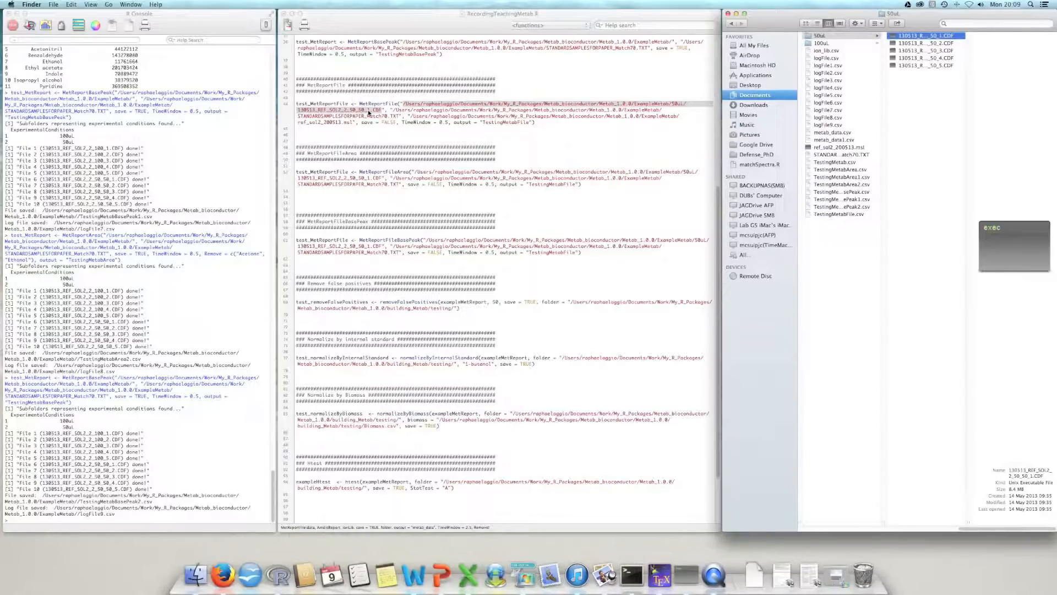
{"action": "left_click", "coordinate": [445, 115]}
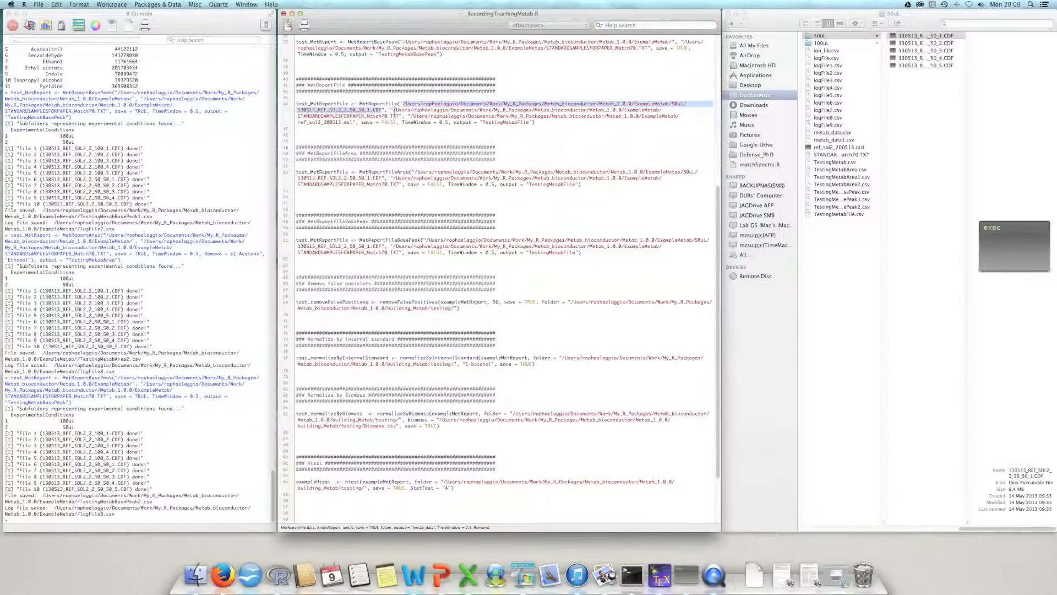
{"action": "left_click_drag", "start_coordinate": [390, 109], "coordinate": [402, 116]}
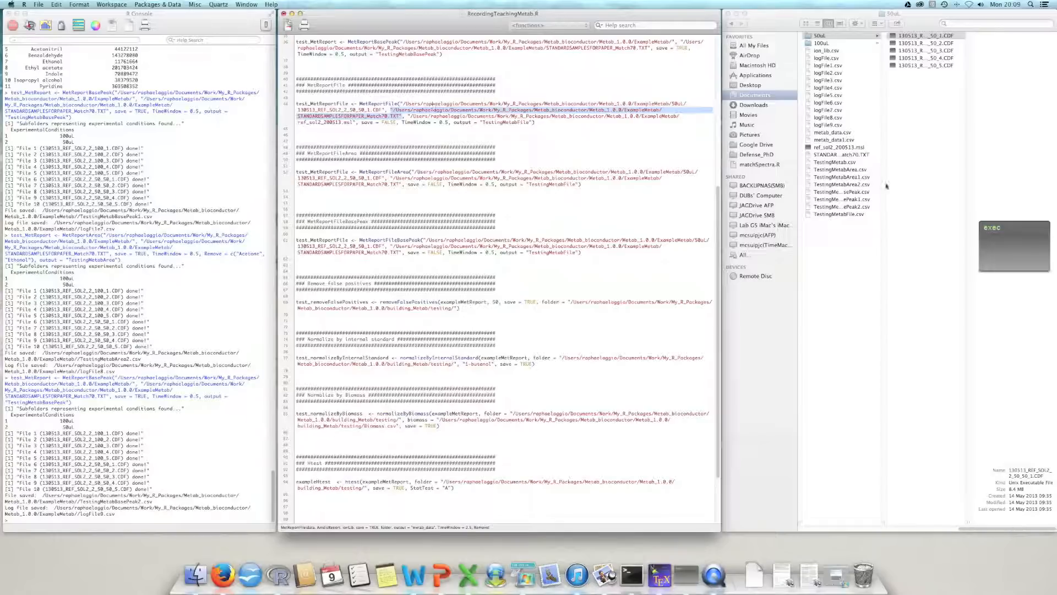
{"action": "left_click_drag", "start_coordinate": [409, 116], "coordinate": [354, 123]}
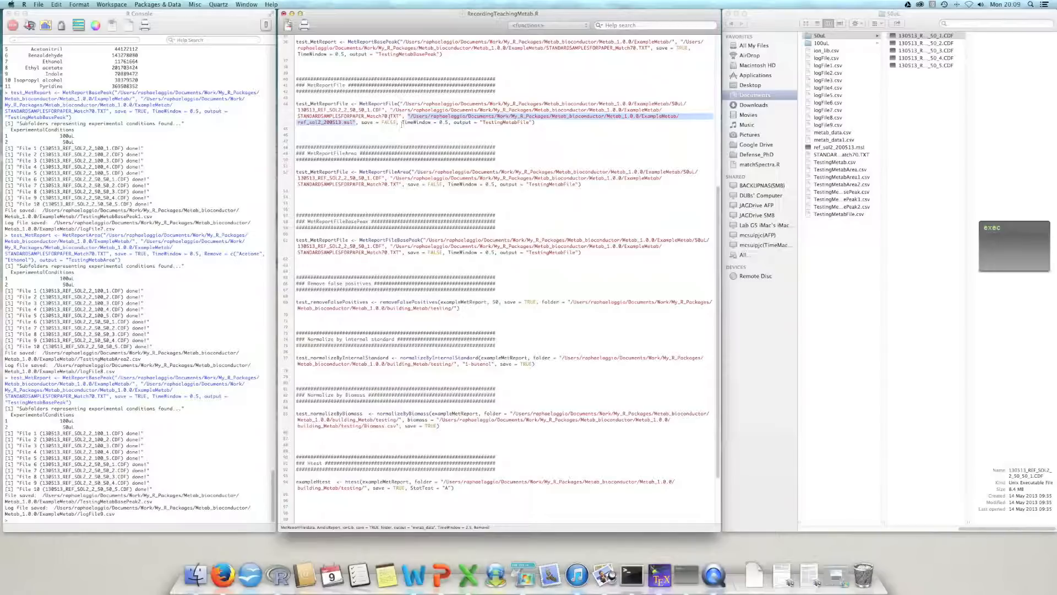
{"action": "left_click", "coordinate": [364, 105]}
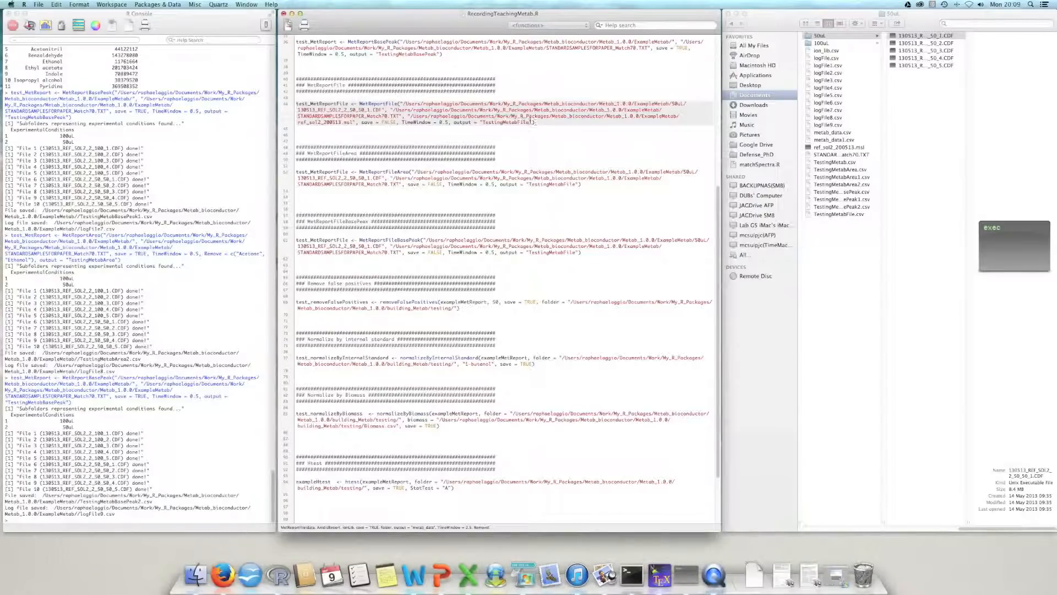
Delete all the generated CSV files from the ExampleMetab folder, keeping only the two subfolders, ref_sol2_200513.msl and the match TXT file.
{"action": "left_click", "coordinate": [840, 215]}
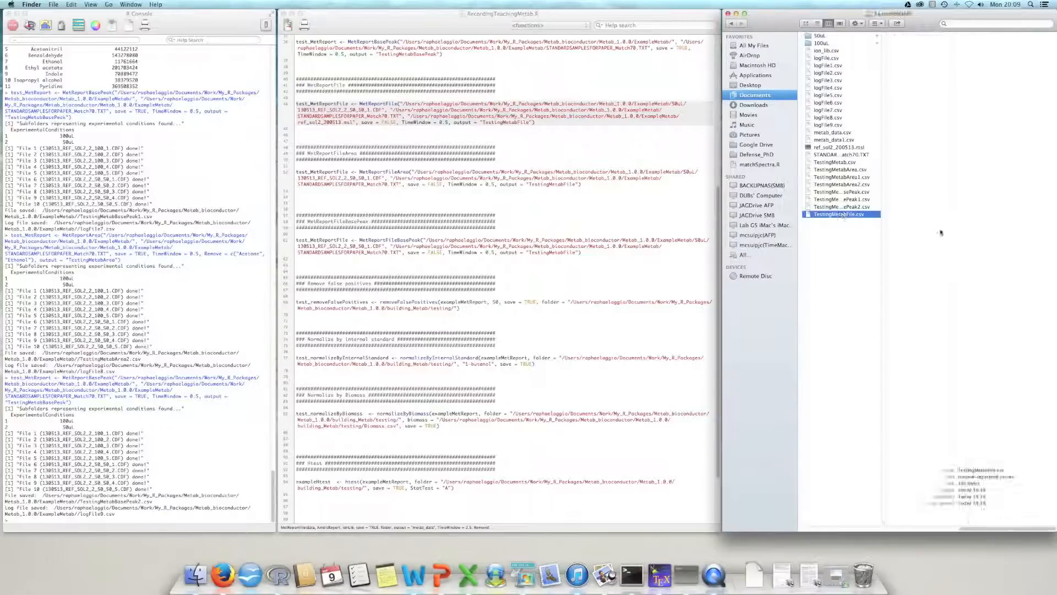
{"action": "key", "text": "super+BackSpace"}
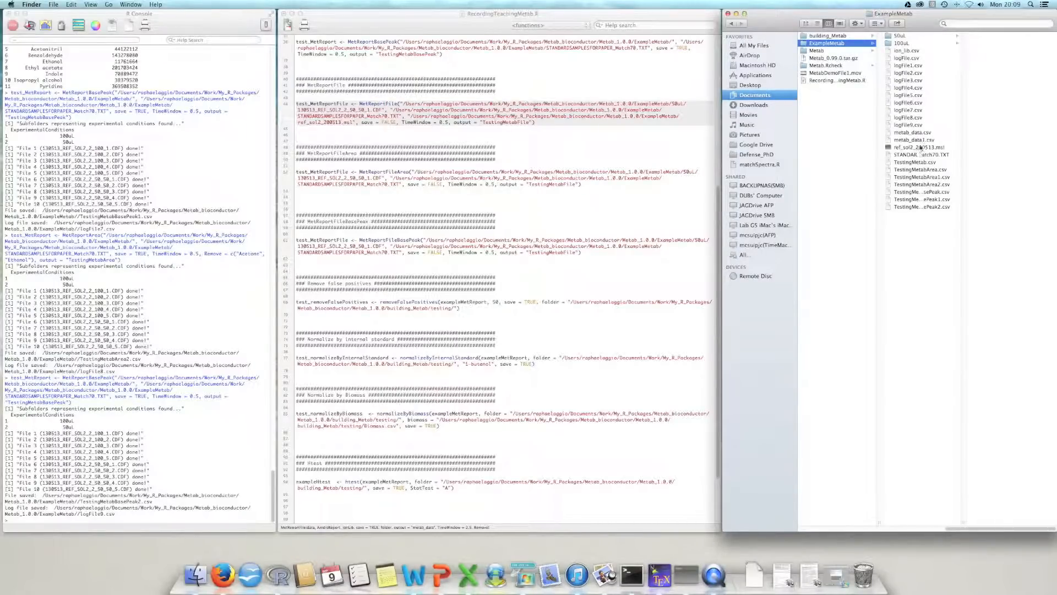
{"action": "left_click", "coordinate": [920, 51]}
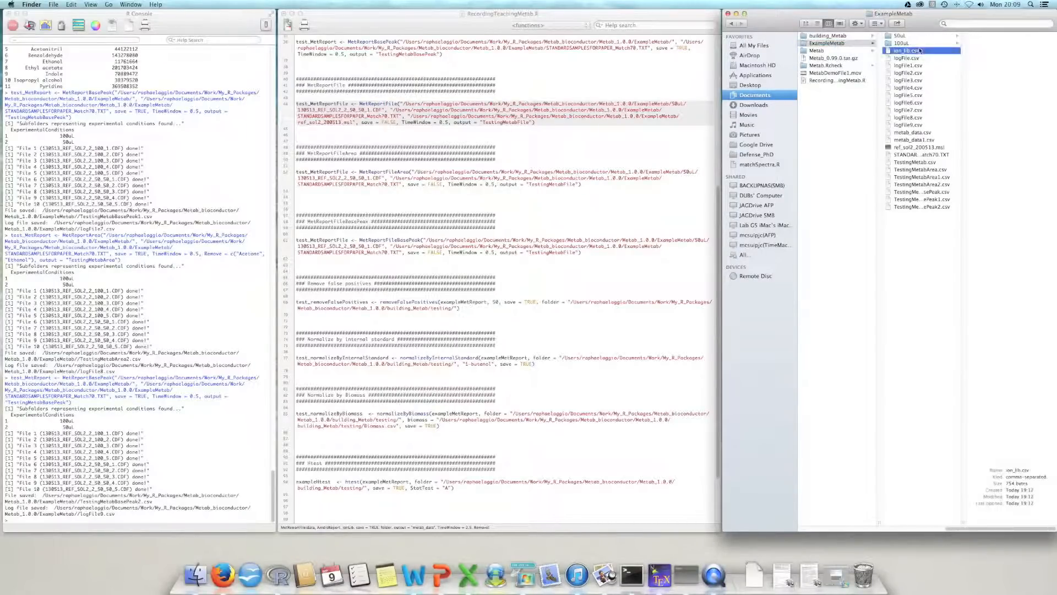
{"action": "left_click", "coordinate": [929, 139], "text": "shift"}
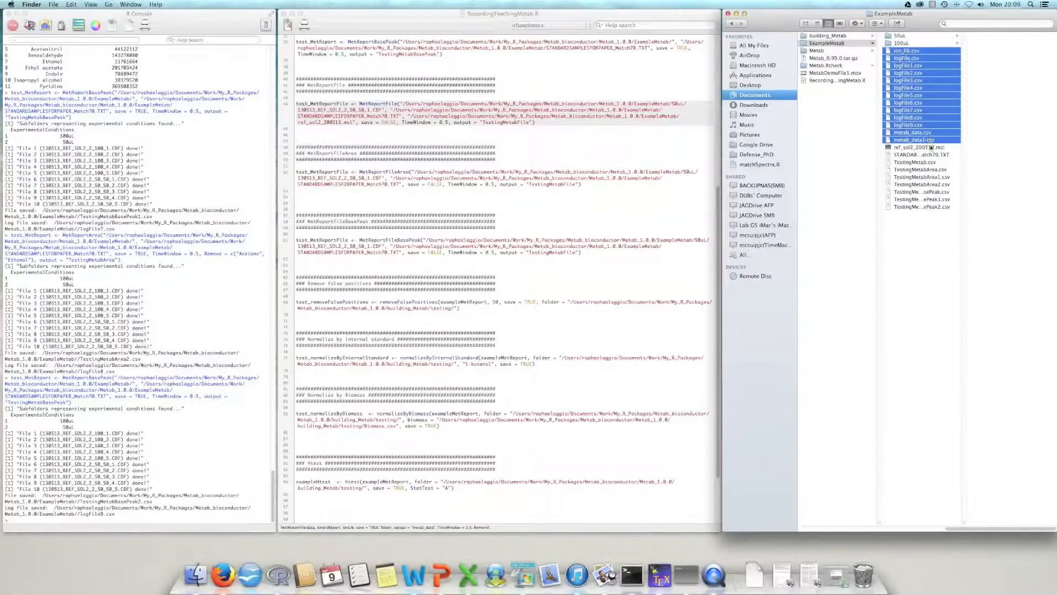
{"action": "left_click", "coordinate": [922, 162], "text": "super"}
{"action": "left_click", "coordinate": [928, 169], "text": "super"}
{"action": "left_click", "coordinate": [933, 177], "text": "super"}
{"action": "left_click", "coordinate": [933, 184], "text": "super"}
{"action": "left_click", "coordinate": [934, 192], "text": "super"}
{"action": "left_click", "coordinate": [936, 199], "text": "super"}
{"action": "left_click", "coordinate": [939, 206], "text": "super"}
{"action": "key", "text": "super+BackSpace"}
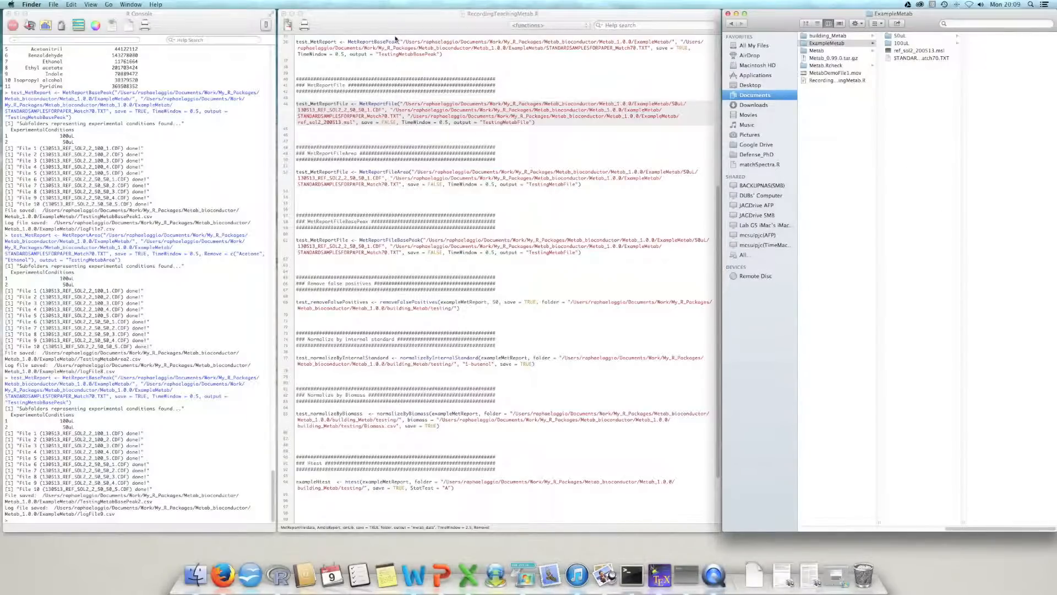
Run the MetReportFile call from the R script and close the ion chromatogram plot window it generates.
{"action": "left_click", "coordinate": [395, 18]}
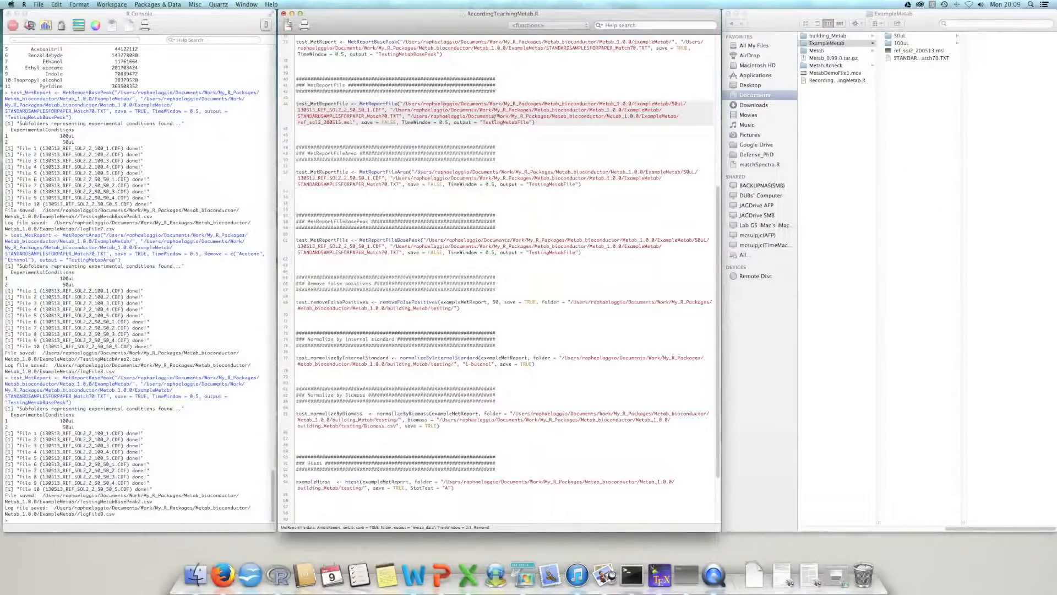
{"action": "key", "text": "super+Return"}
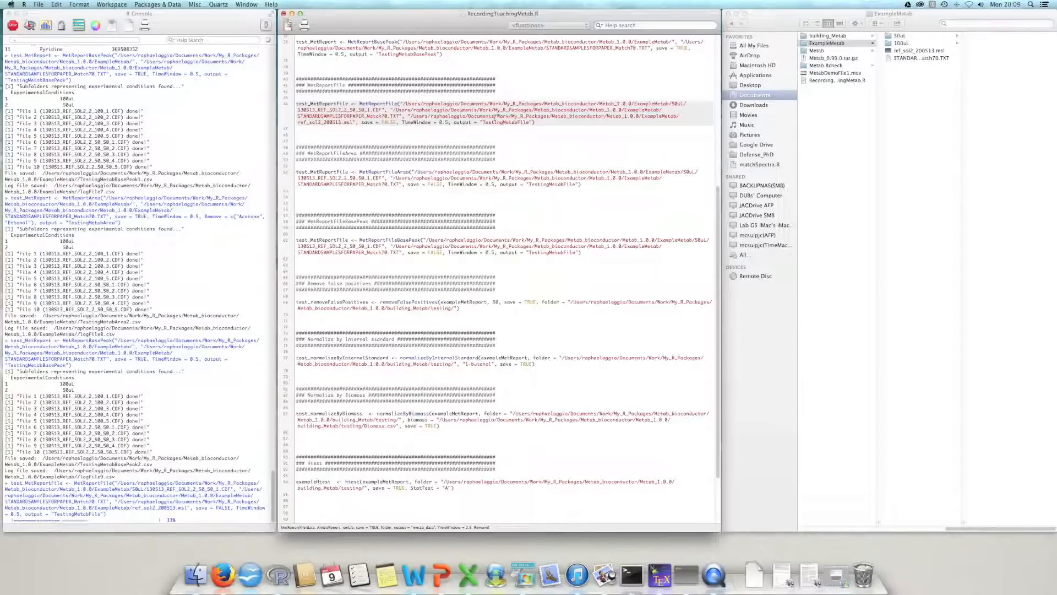
{"action": "left_click_drag", "start_coordinate": [109, 231], "coordinate": [450, 188]}
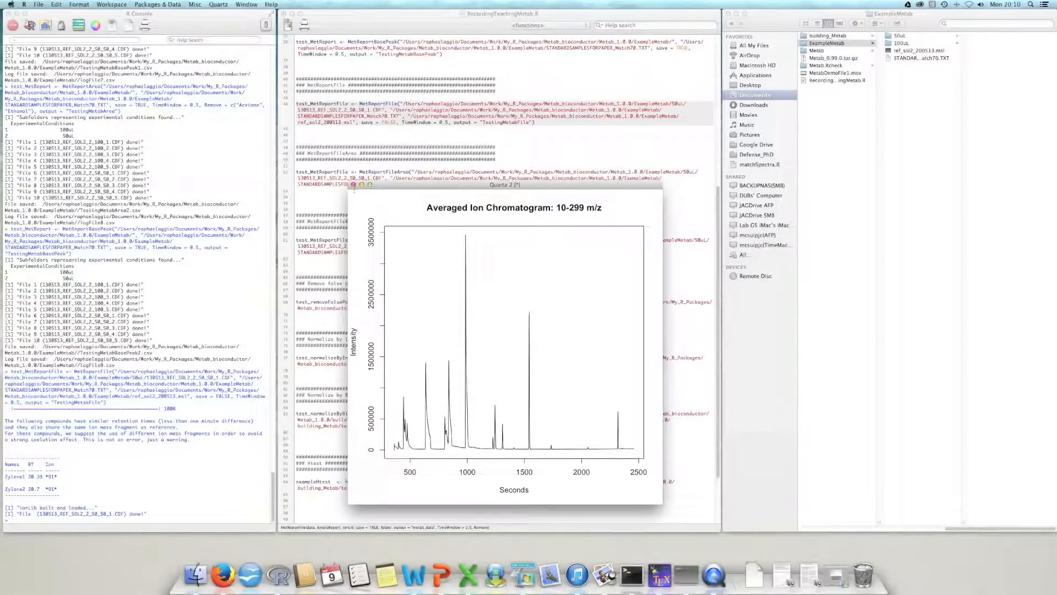
{"action": "left_click", "coordinate": [353, 185]}
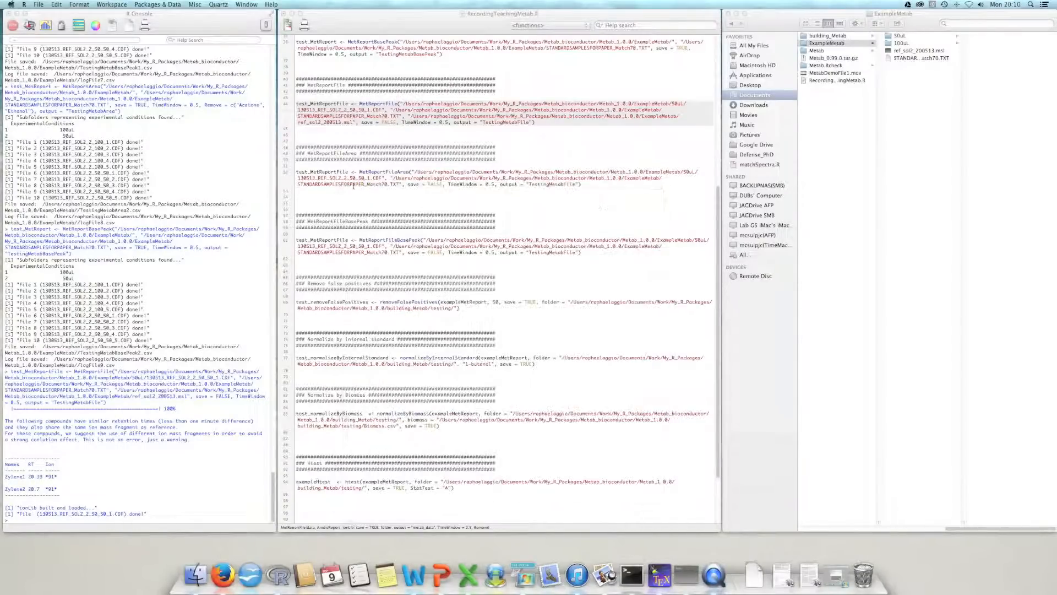
Check the file's completion line in the console and print the test_MetReportFile object from the script.
{"action": "left_click", "coordinate": [126, 515]}
{"action": "left_click_drag", "start_coordinate": [148, 514], "coordinate": [15, 515]}
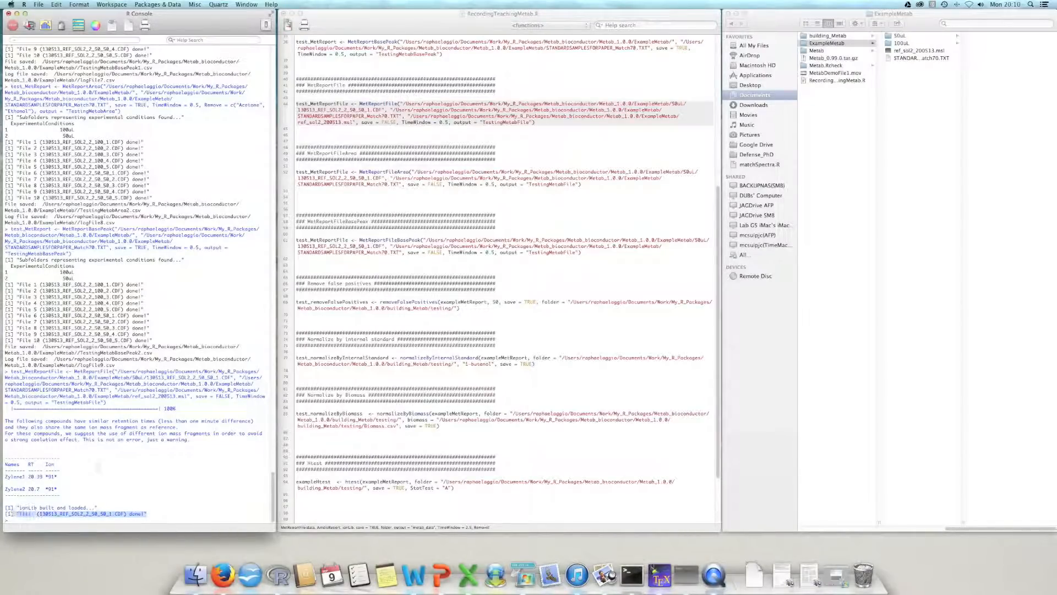
{"action": "left_click", "coordinate": [329, 103]}
{"action": "double_click", "coordinate": [329, 104]}
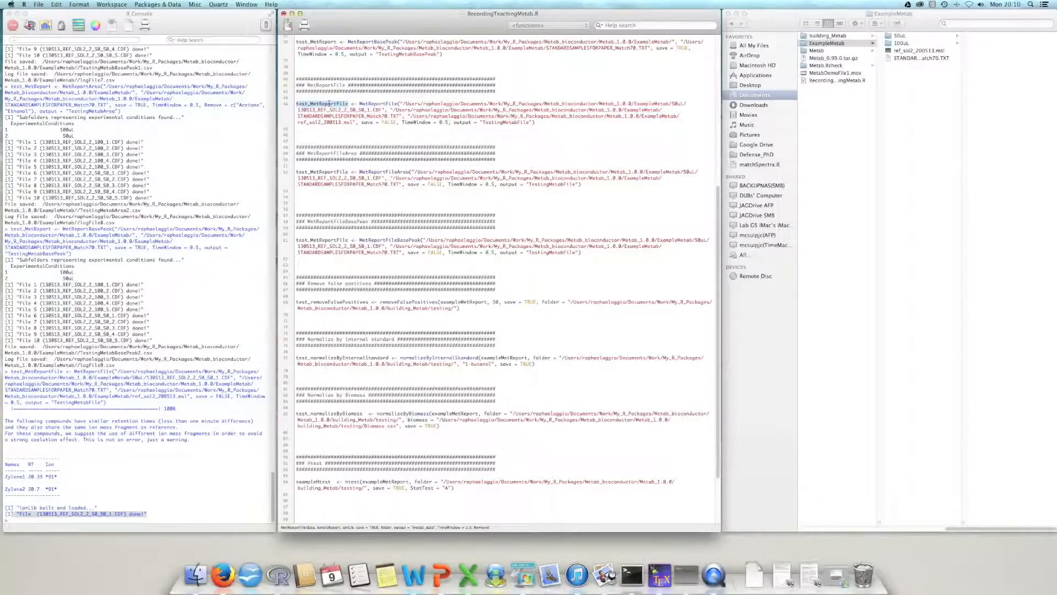
{"action": "key", "text": "super+Return"}
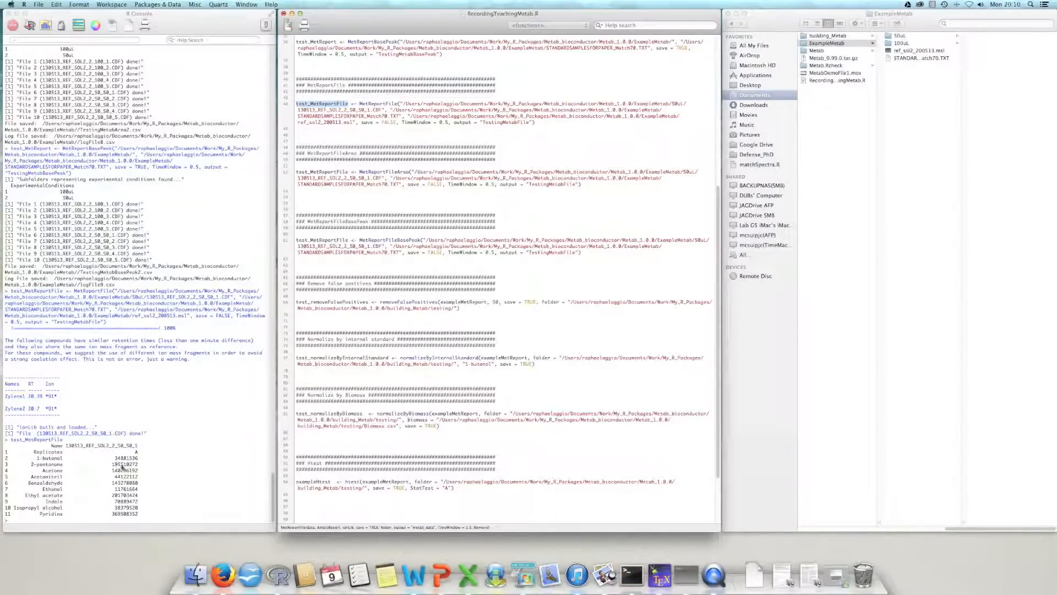
Examine the sample name header, the Replicates row and the compound values in the printed MetReportFile results.
{"action": "left_click", "coordinate": [68, 447]}
{"action": "left_click_drag", "start_coordinate": [138, 444], "coordinate": [66, 445]}
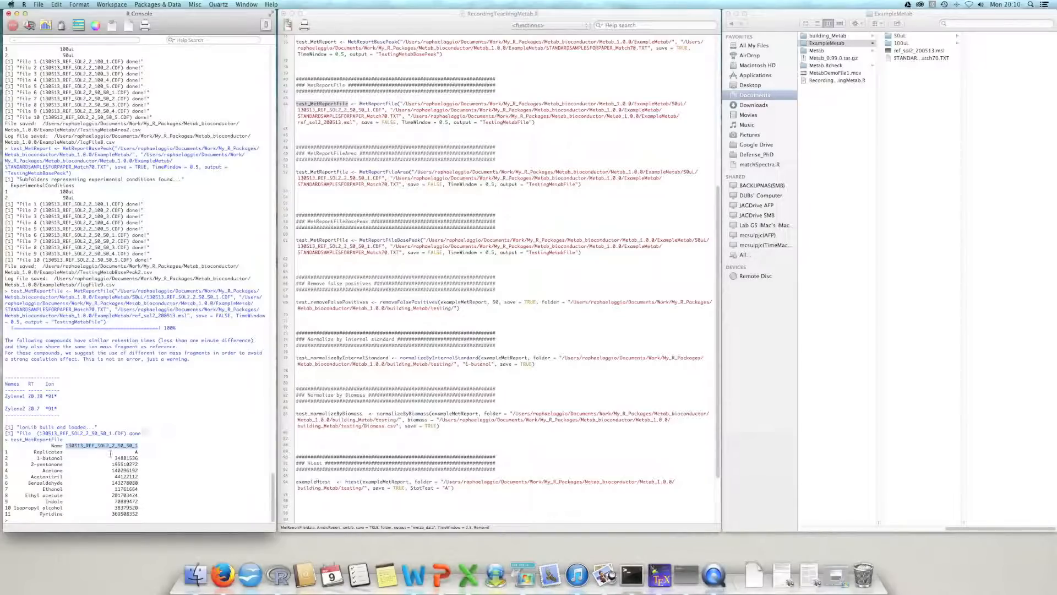
{"action": "left_click_drag", "start_coordinate": [33, 452], "coordinate": [144, 453]}
{"action": "left_click", "coordinate": [137, 465]}
Replace the arguments of the MetReportFileArea call with the ones copied from the MetReportFile call.
{"action": "left_click", "coordinate": [446, 185]}
{"action": "triple_click", "coordinate": [445, 182]}
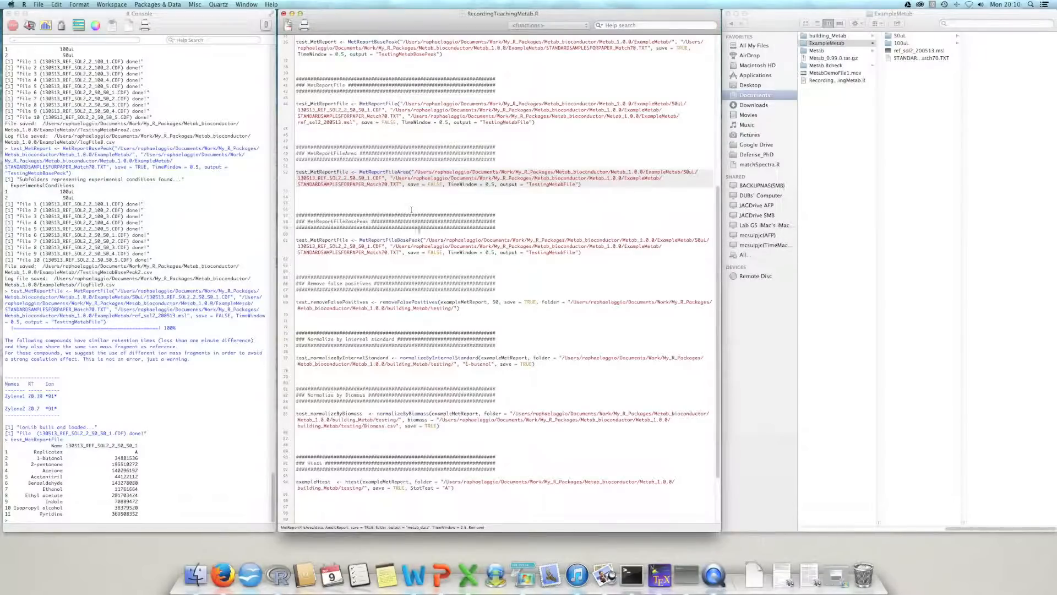
{"action": "left_click_drag", "start_coordinate": [400, 104], "coordinate": [533, 122]}
{"action": "key", "text": "super+c"}
{"action": "left_click", "coordinate": [415, 190]}
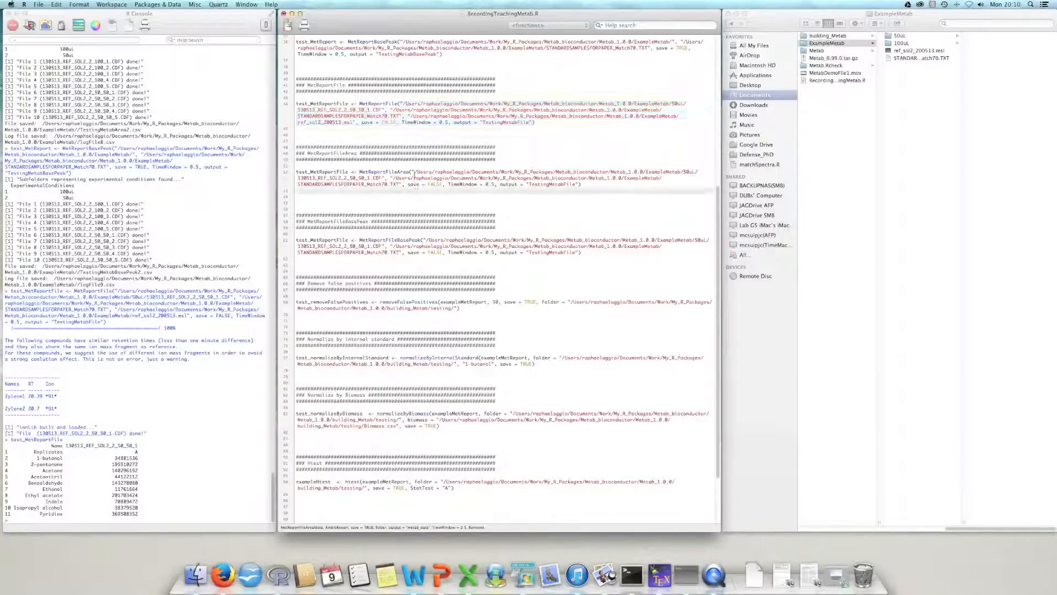
{"action": "left_click_drag", "start_coordinate": [412, 172], "coordinate": [580, 184]}
{"action": "key", "text": "super+v"}
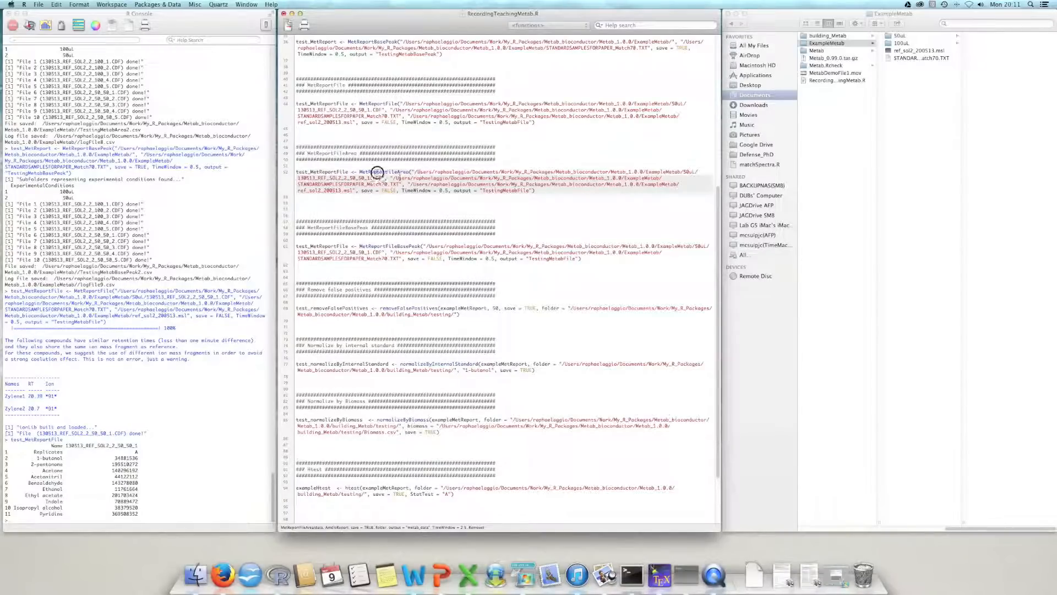
Remove the ref_sol2_200513.msl ion library path from the arguments of the MetReportFileArea call.
{"action": "double_click", "coordinate": [403, 171]}
{"action": "left_click", "coordinate": [404, 172]}
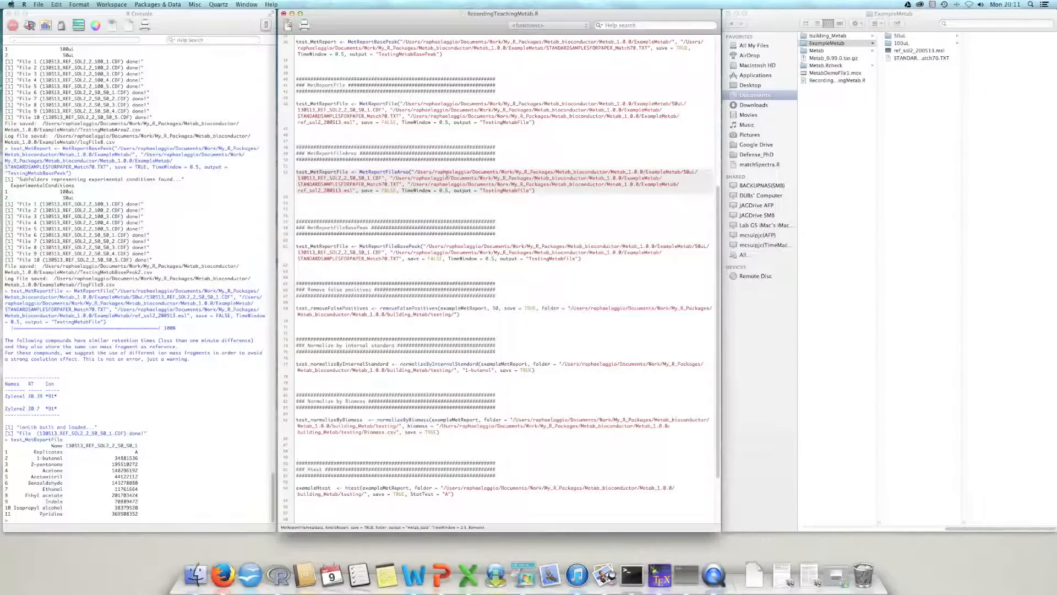
{"action": "double_click", "coordinate": [410, 185]}
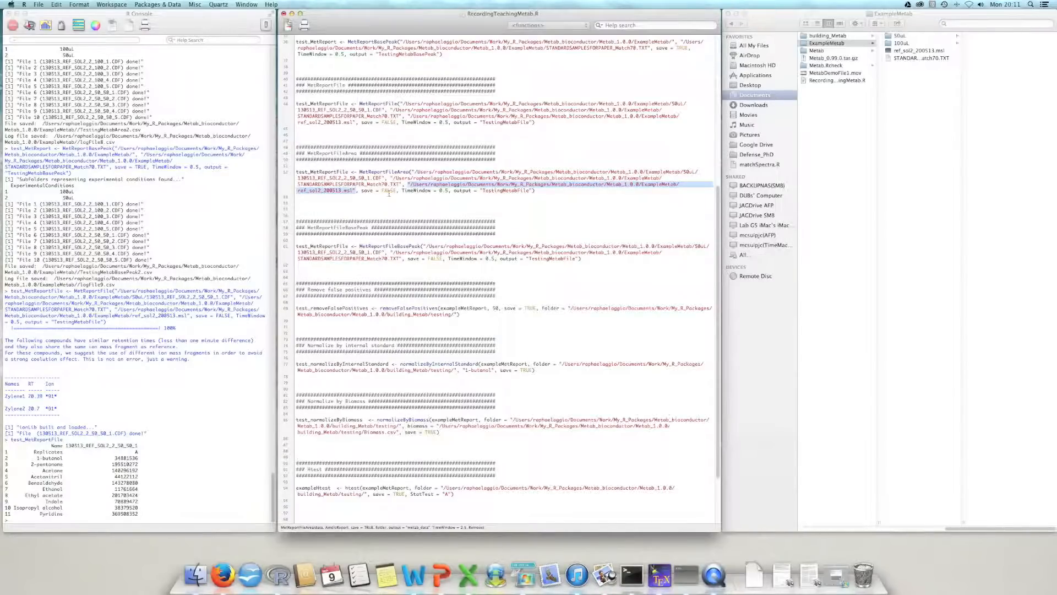
{"action": "key", "text": "BackSpace"}
{"action": "key", "text": "BackSpace"}
{"action": "key", "text": "BackSpace"}
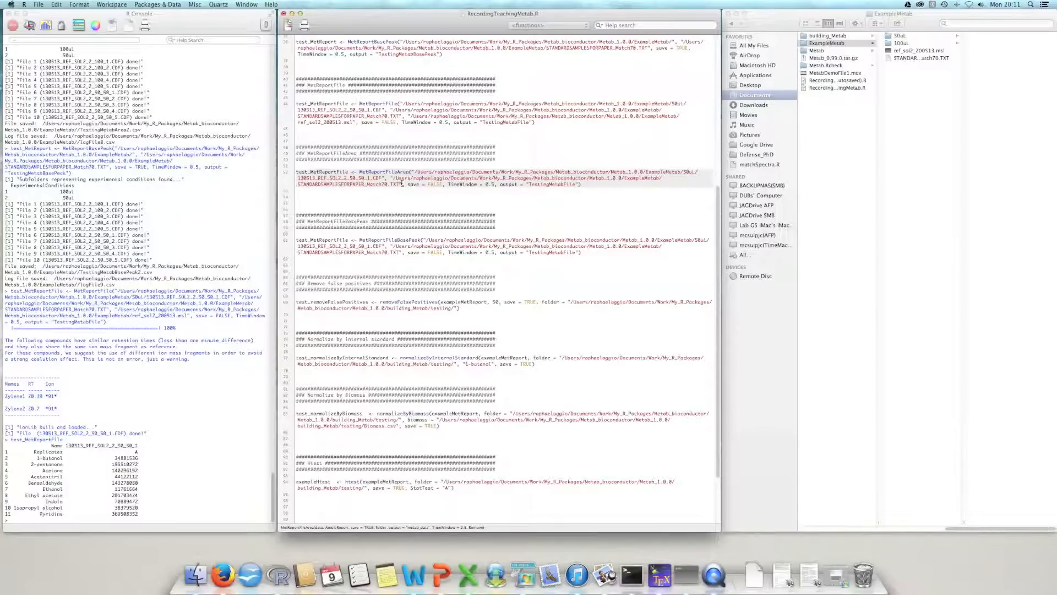
In the MetReportFileArea call, set the output name to TestingMetabFileArea and save to TRUE.
{"action": "left_click", "coordinate": [472, 173]}
{"action": "type", "text": "Area"}
{"action": "left_click", "coordinate": [444, 184]}
{"action": "double_click", "coordinate": [434, 184]}
{"action": "type", "text": "TRUE"}
Compare the save settings of the MetReportFile and MetReportFileArea calls and review the latter's function name and CDF file path.
{"action": "double_click", "coordinate": [390, 122]}
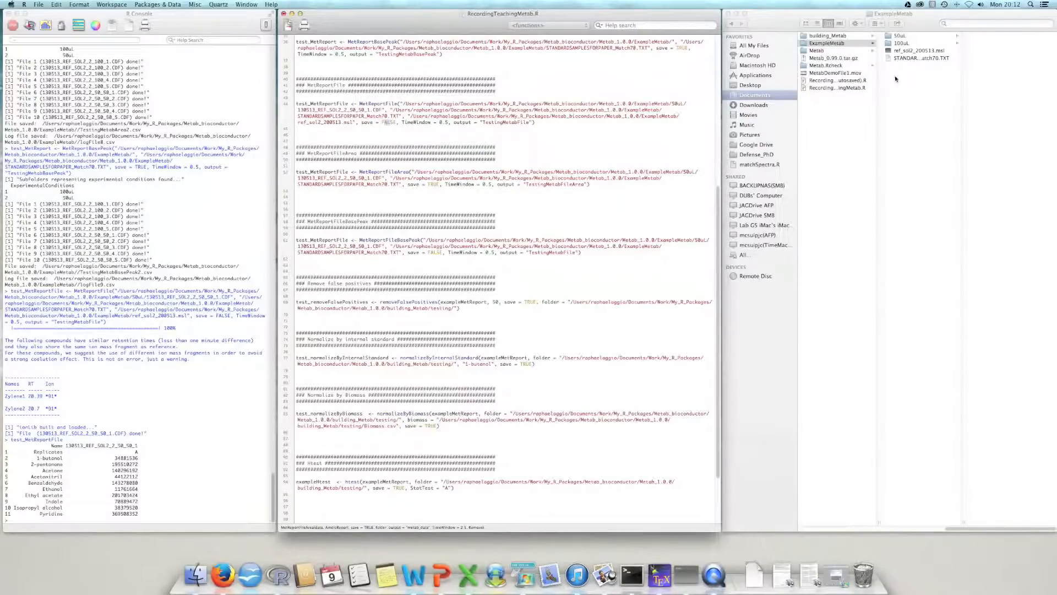
{"action": "left_click", "coordinate": [429, 183]}
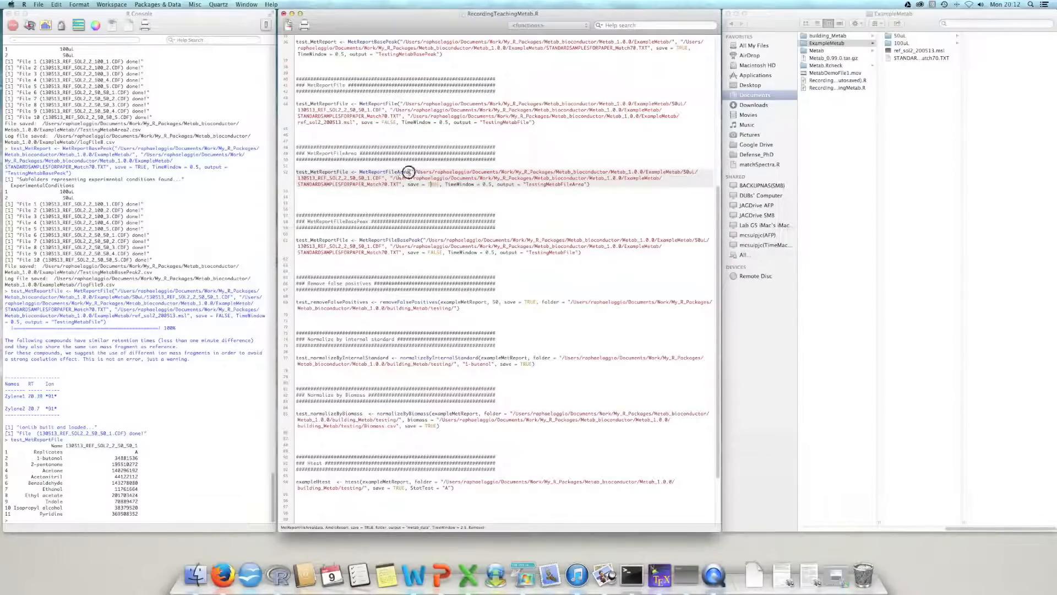
{"action": "left_click", "coordinate": [441, 184]}
{"action": "left_click_drag", "start_coordinate": [410, 172], "coordinate": [360, 172]}
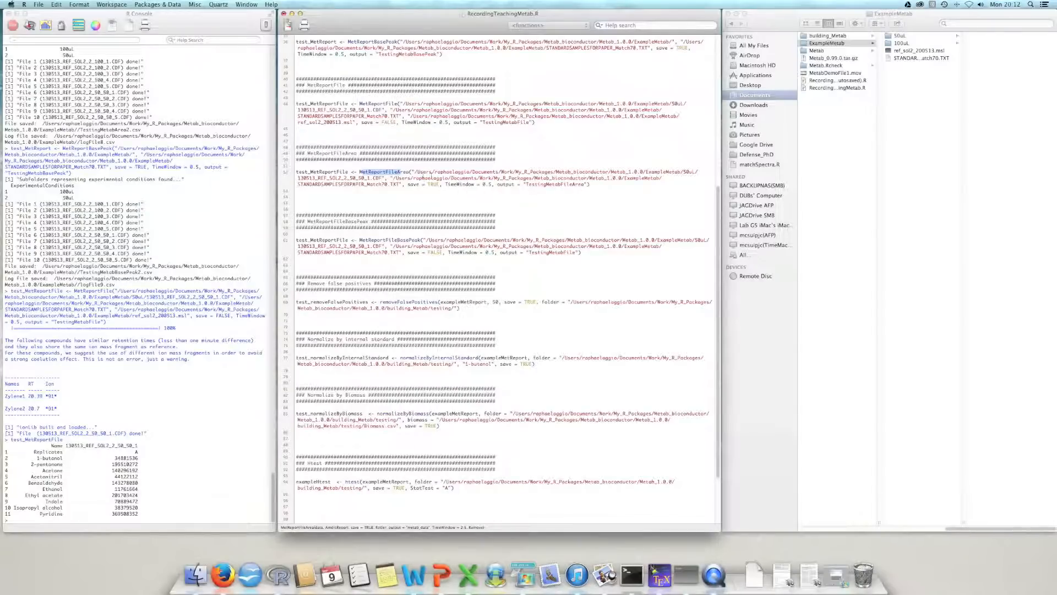
{"action": "left_click_drag", "start_coordinate": [412, 172], "coordinate": [476, 178]}
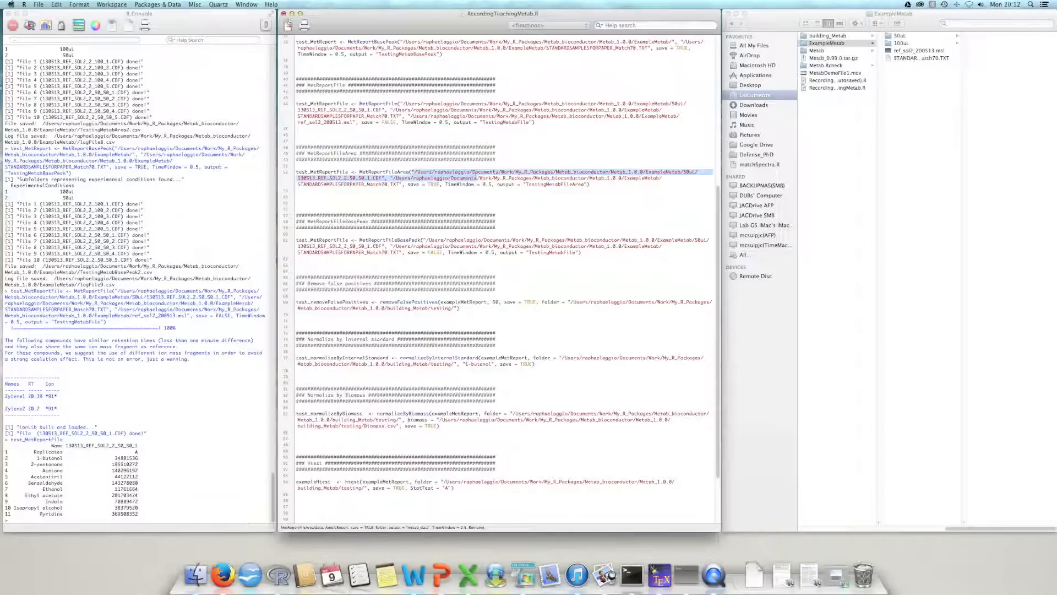
{"action": "left_click", "coordinate": [595, 173]}
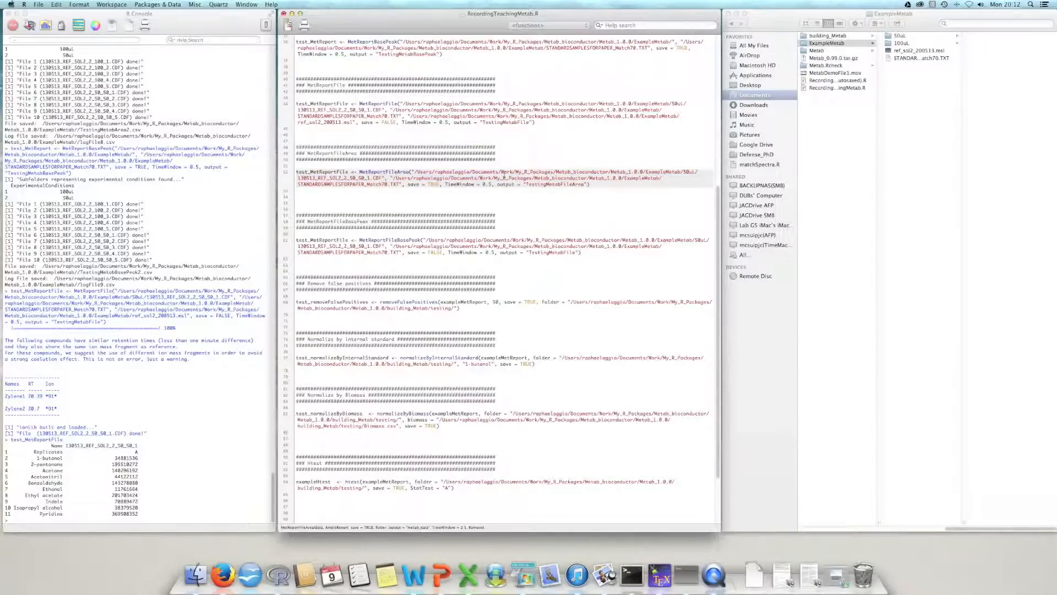
Add a folder argument to the MetReportFileArea call, using the ExampleMetab folder path copied from its CDF file path.
{"action": "left_click_drag", "start_coordinate": [412, 172], "coordinate": [683, 170]}
{"action": "key", "text": "ctrl+c"}
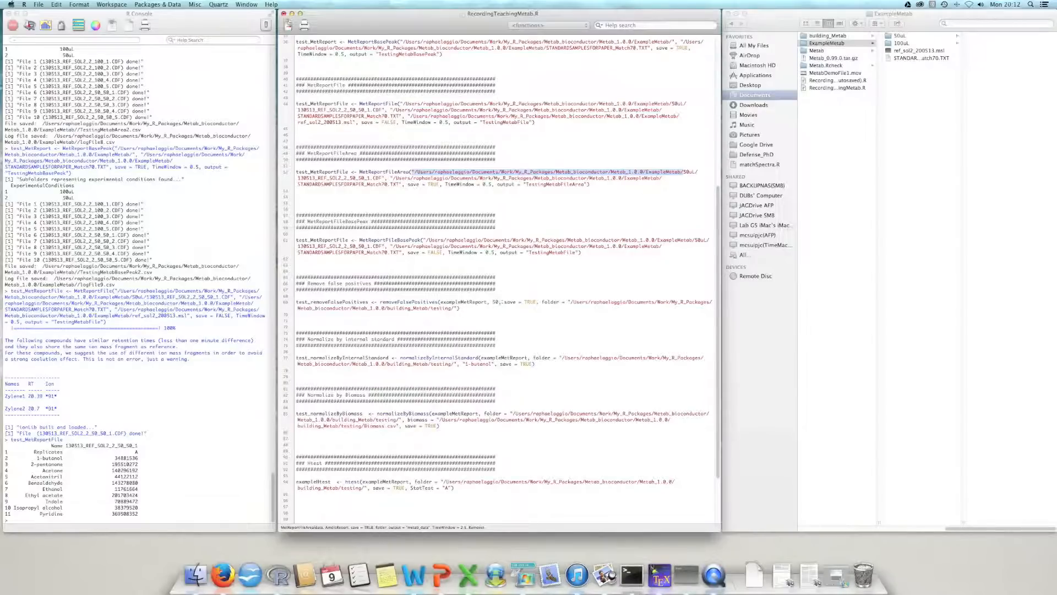
{"action": "left_click", "coordinate": [588, 184]}
{"action": "type", "text": ", "}
{"action": "type", "text": "folder "}
{"action": "type", "text": "= \""}
{"action": "key", "text": "ctrl+v"}
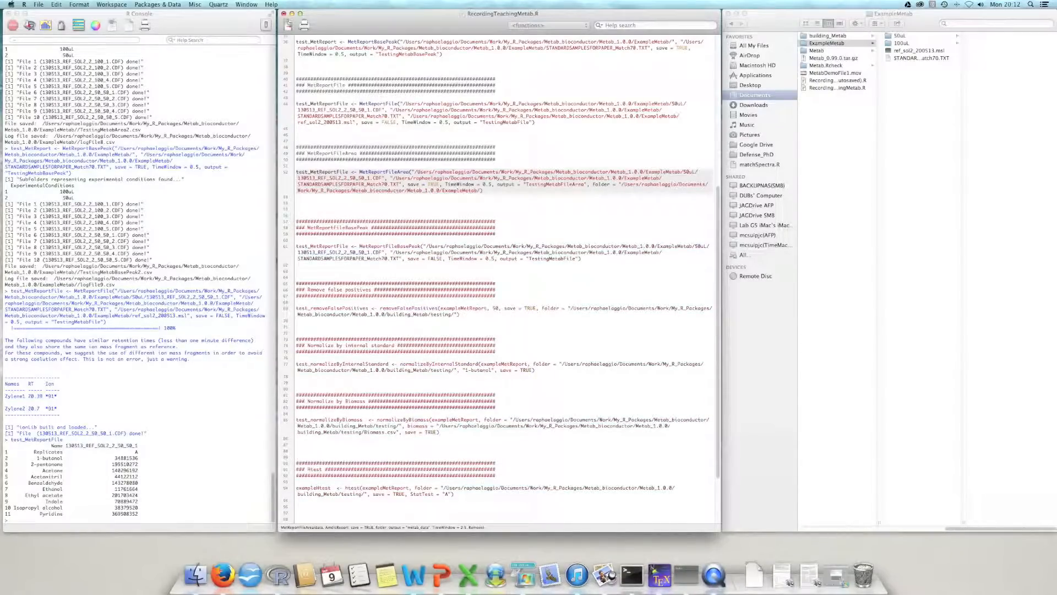
{"action": "type", "text": "\""}
Run the MetReportFileArea call and check the saved results and log file paths in the console.
{"action": "key", "text": "super+Return"}
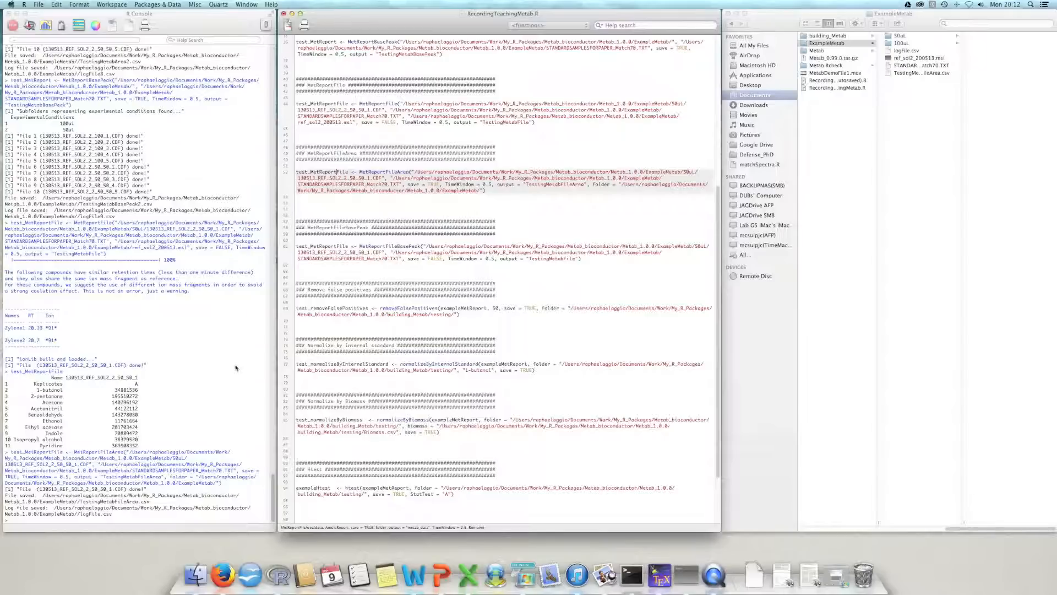
{"action": "left_click", "coordinate": [34, 502]}
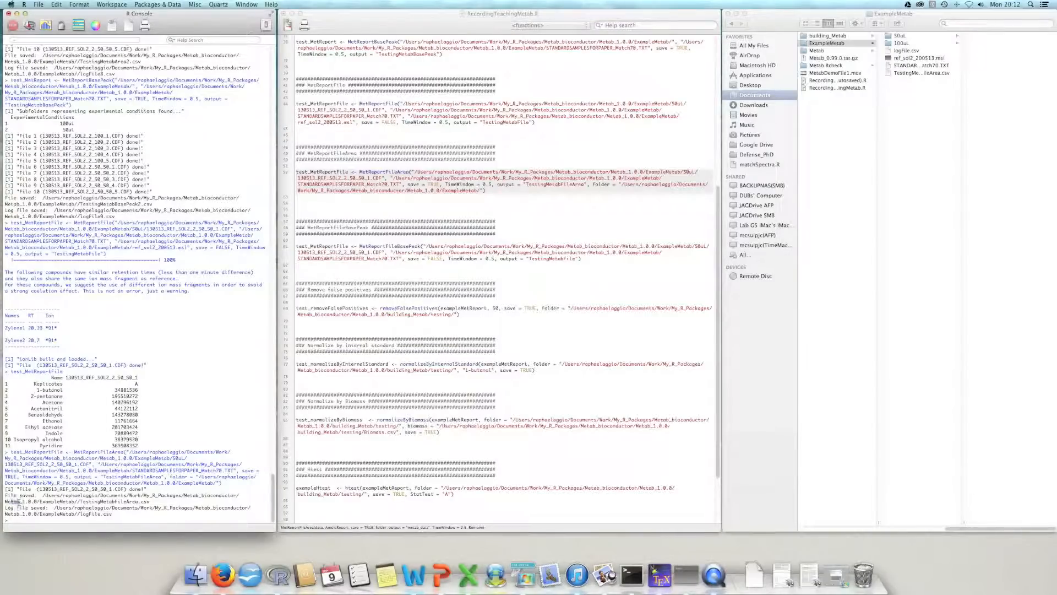
{"action": "left_click_drag", "start_coordinate": [5, 495], "coordinate": [119, 515]}
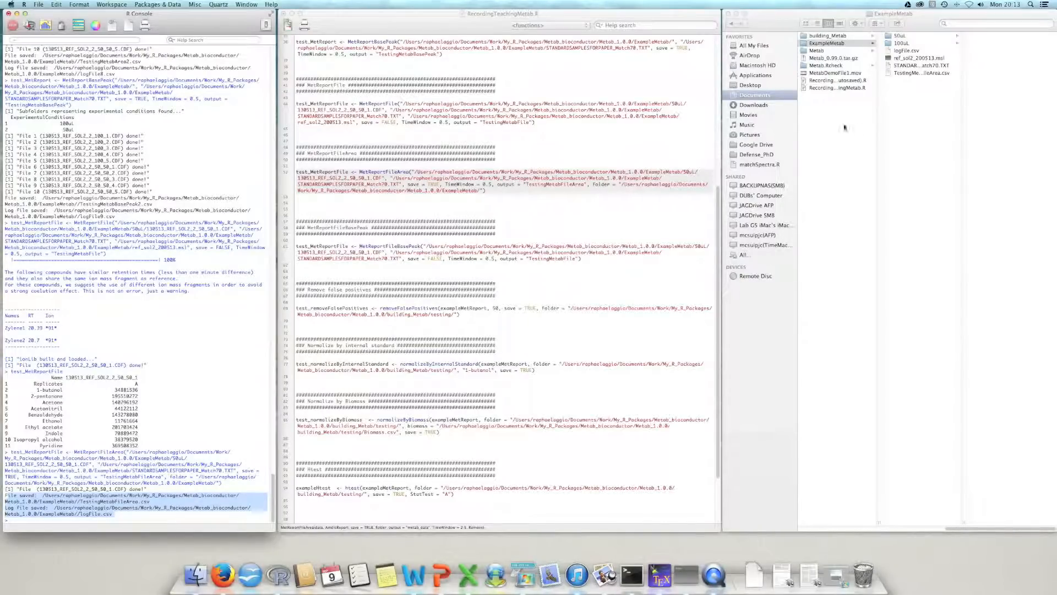
Preview TestingMetabFileArea.csv from the ExampleMetab folder and close the preview.
{"action": "left_click", "coordinate": [940, 73]}
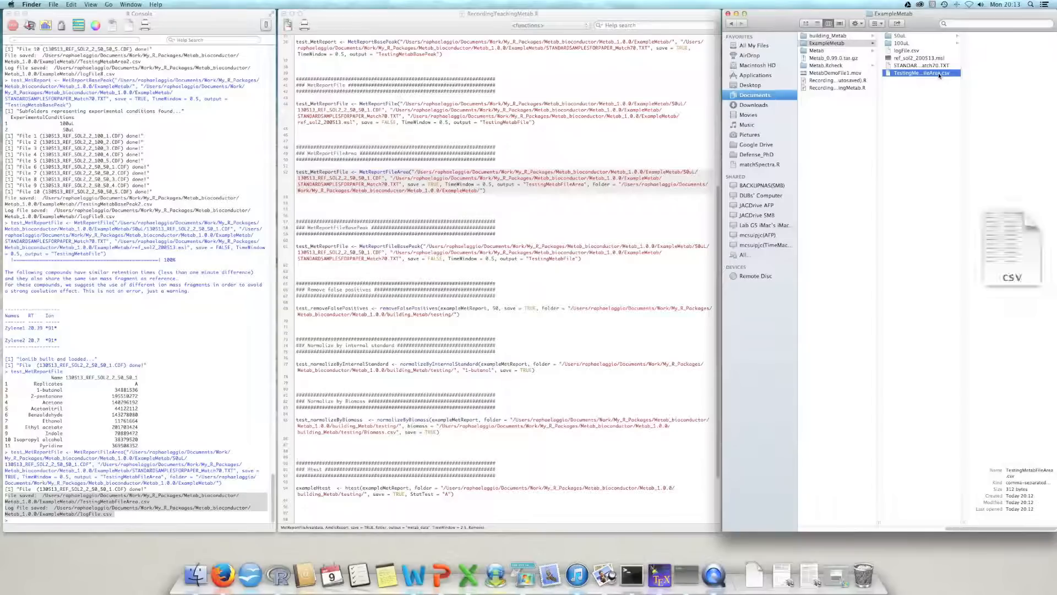
{"action": "key", "text": "space"}
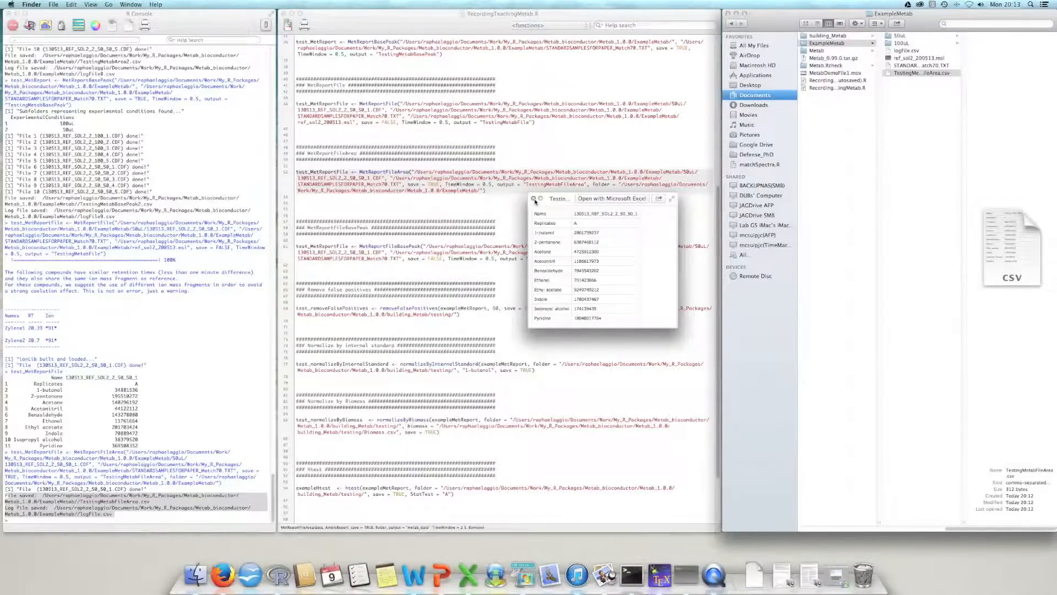
{"action": "left_click", "coordinate": [533, 199]}
Replace the arguments of the MetReportFileBasePeak call with the ones copied from the MetReportFileArea call.
{"action": "left_click", "coordinate": [408, 179]}
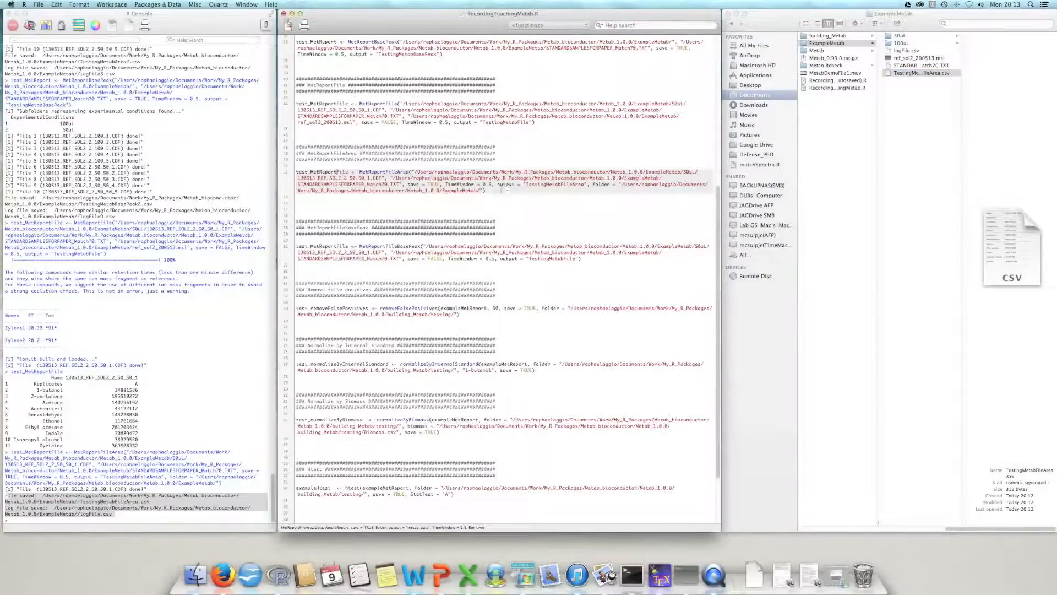
{"action": "left_click_drag", "start_coordinate": [486, 190], "coordinate": [410, 173]}
{"action": "key", "text": "super+c"}
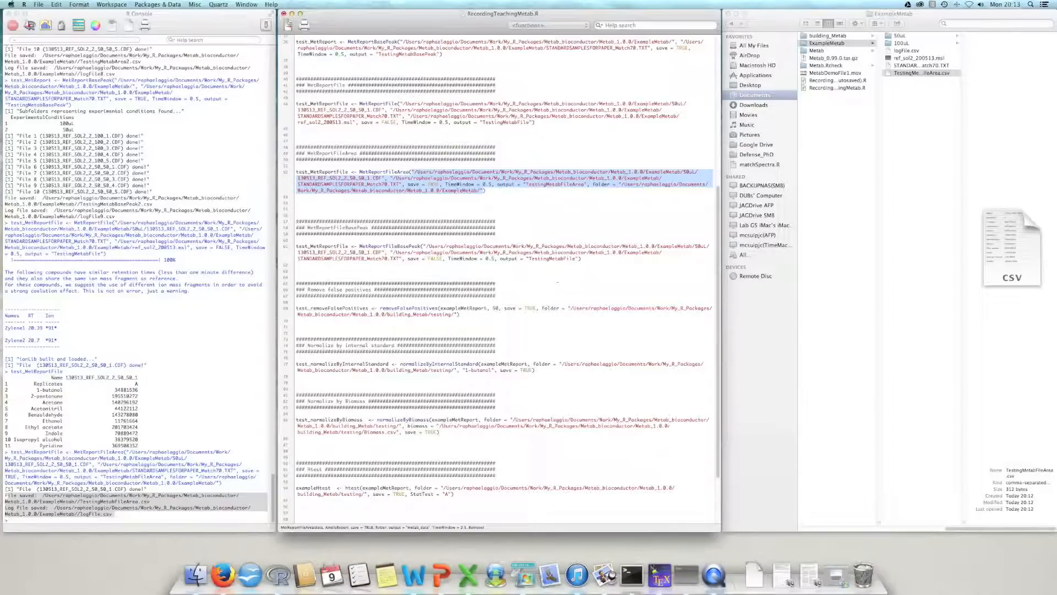
{"action": "left_click_drag", "start_coordinate": [580, 259], "coordinate": [417, 245]}
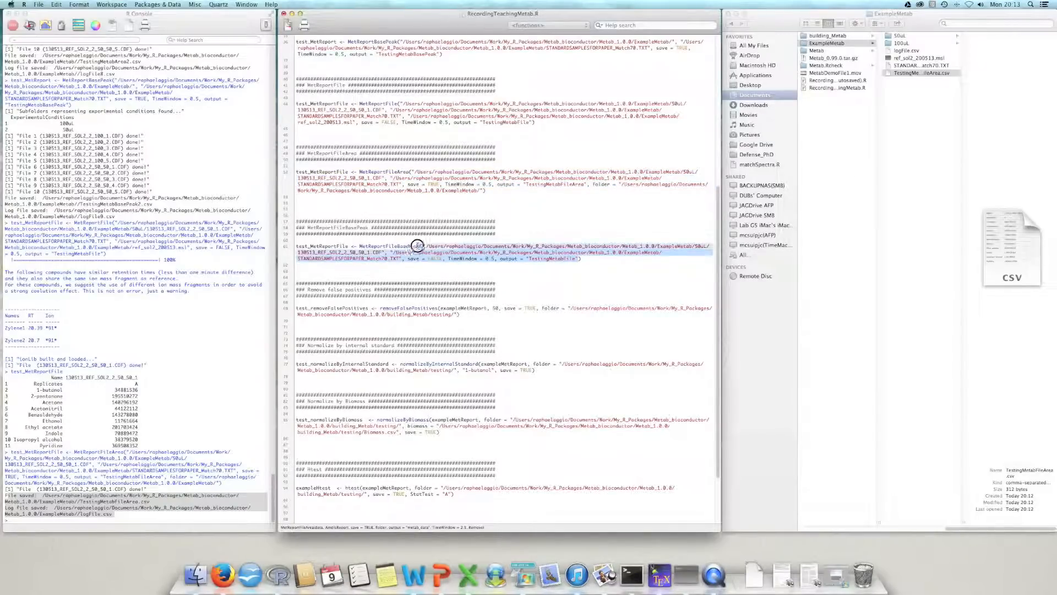
{"action": "key", "text": "super+v"}
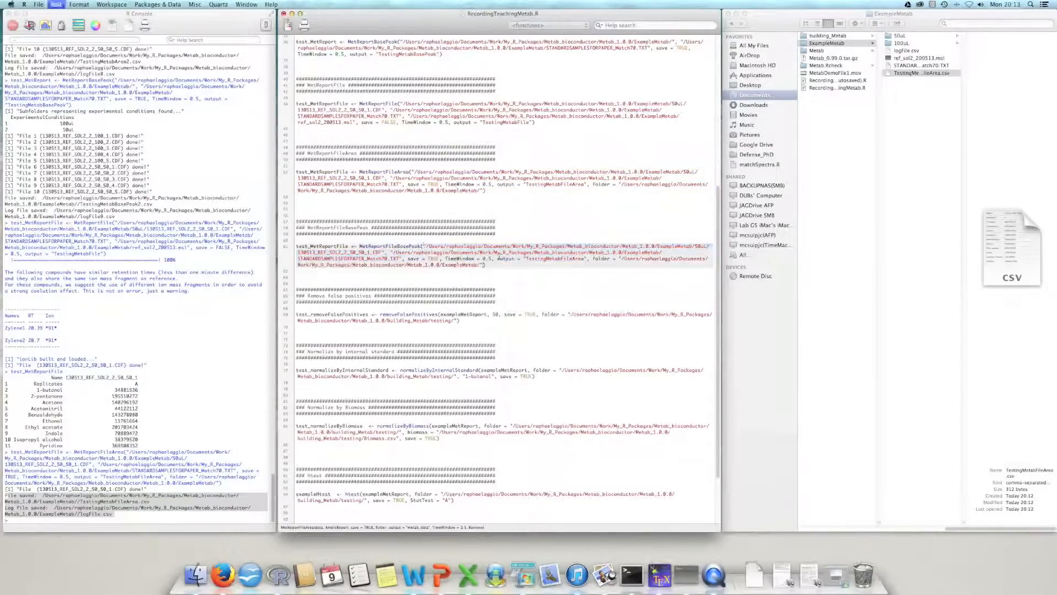
Set the output name in the MetReportFileBasePeak call to TestingMetabFileBasePeak.
{"action": "left_click_drag", "start_coordinate": [394, 246], "coordinate": [421, 245]}
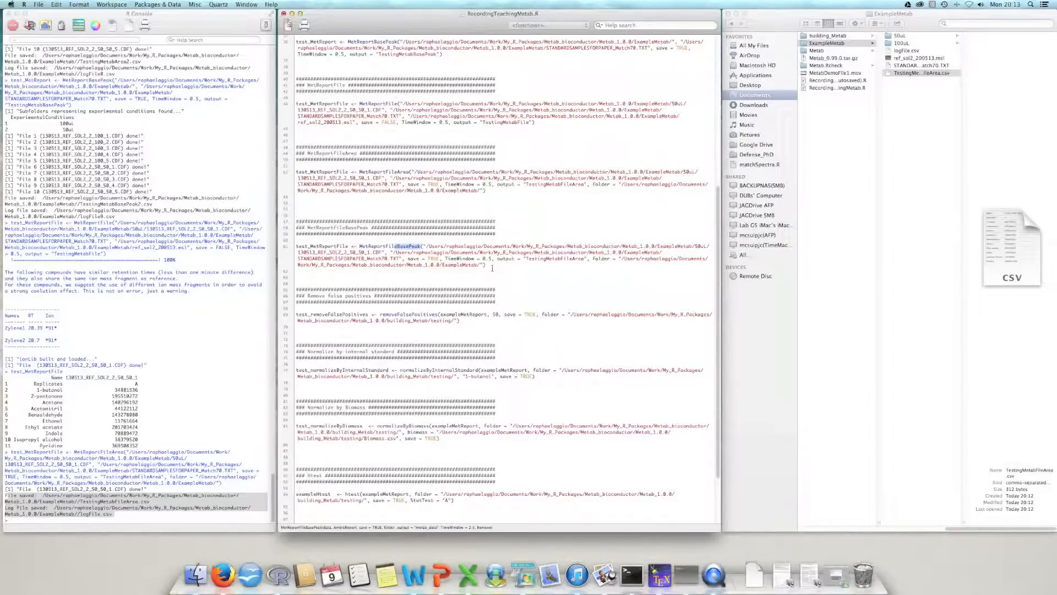
{"action": "left_click", "coordinate": [585, 259]}
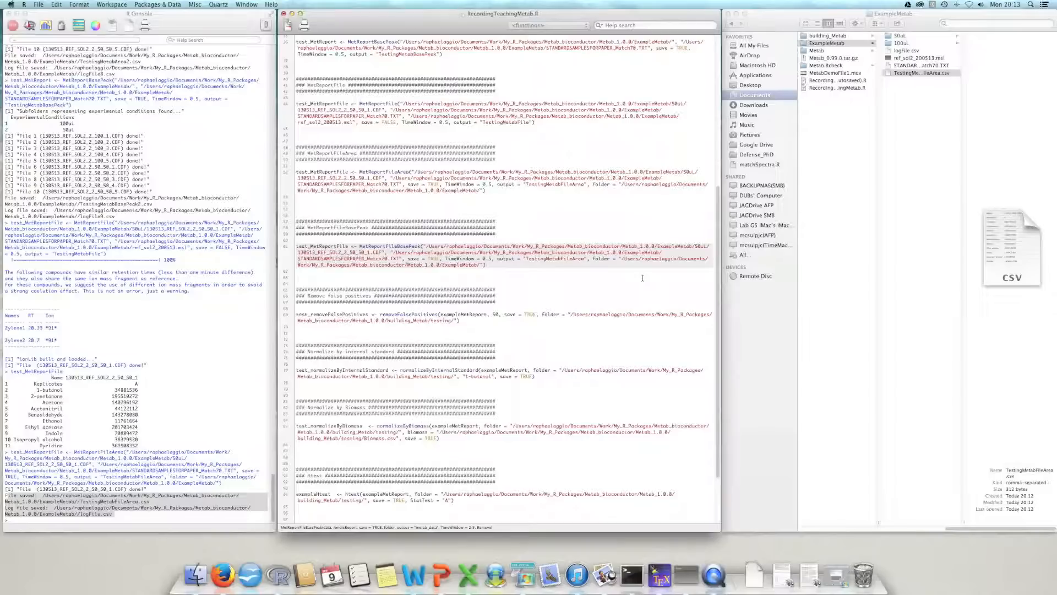
{"action": "key", "text": "BackSpace"}
{"action": "key", "text": "BackSpace"}
{"action": "key", "text": "BackSpace"}
{"action": "key", "text": "BackSpace"}
{"action": "type", "text": "BasePeak"}
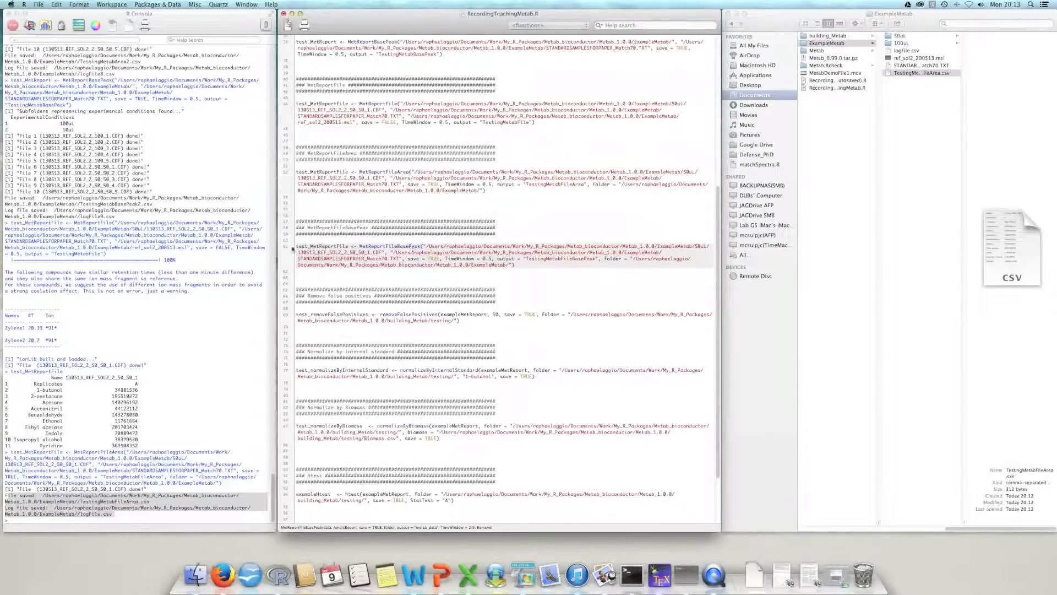
Review the MetReportFile call in the script and its printed compound values in the console.
{"action": "left_click_drag", "start_coordinate": [310, 103], "coordinate": [528, 126]}
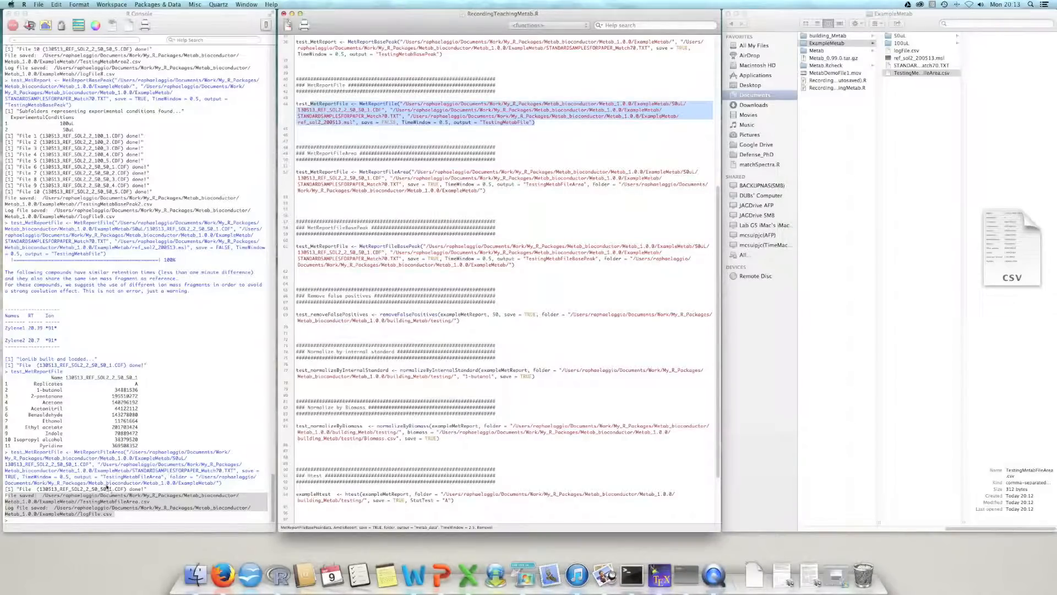
{"action": "left_click", "coordinate": [145, 445]}
{"action": "left_click_drag", "start_coordinate": [113, 389], "coordinate": [139, 443]}
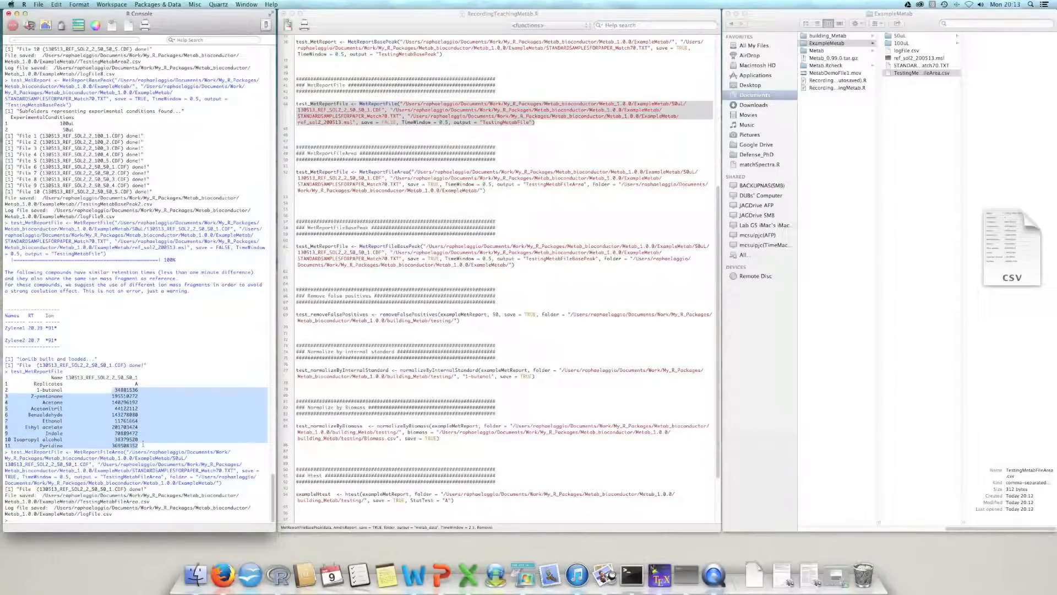
Run the MetReportFileBasePeak call and preview TestingMetabFileBasePeak.csv from the ExampleMetab folder.
{"action": "left_click", "coordinate": [409, 246]}
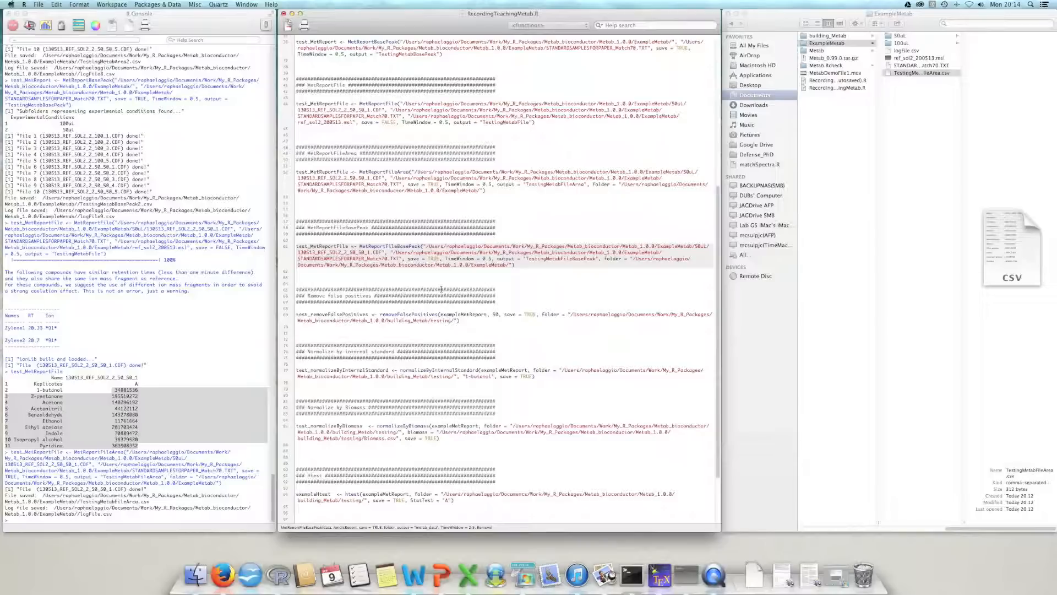
{"action": "key", "text": "super+Return"}
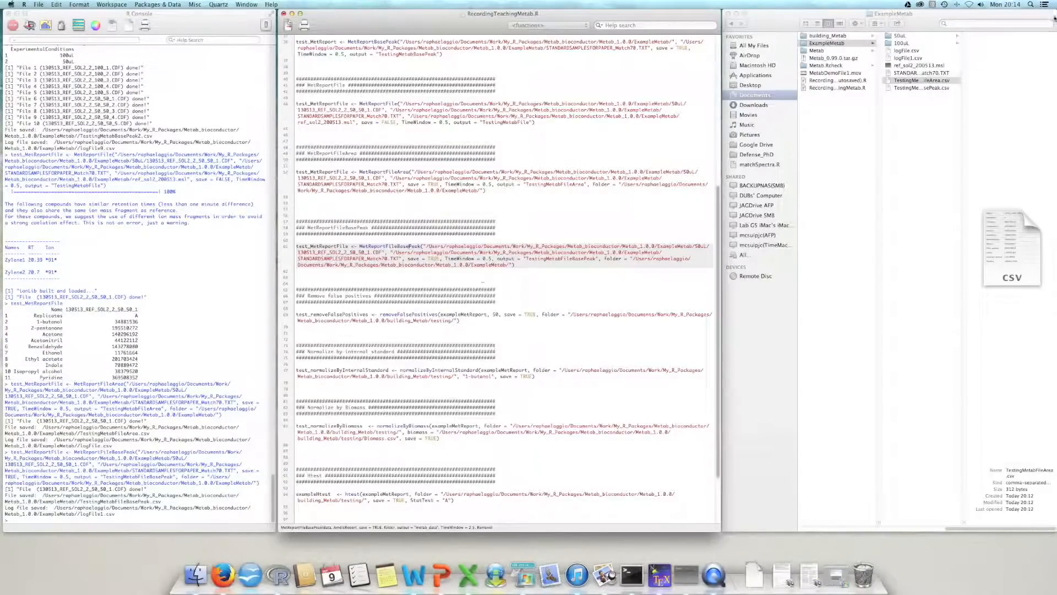
{"action": "left_click", "coordinate": [934, 88]}
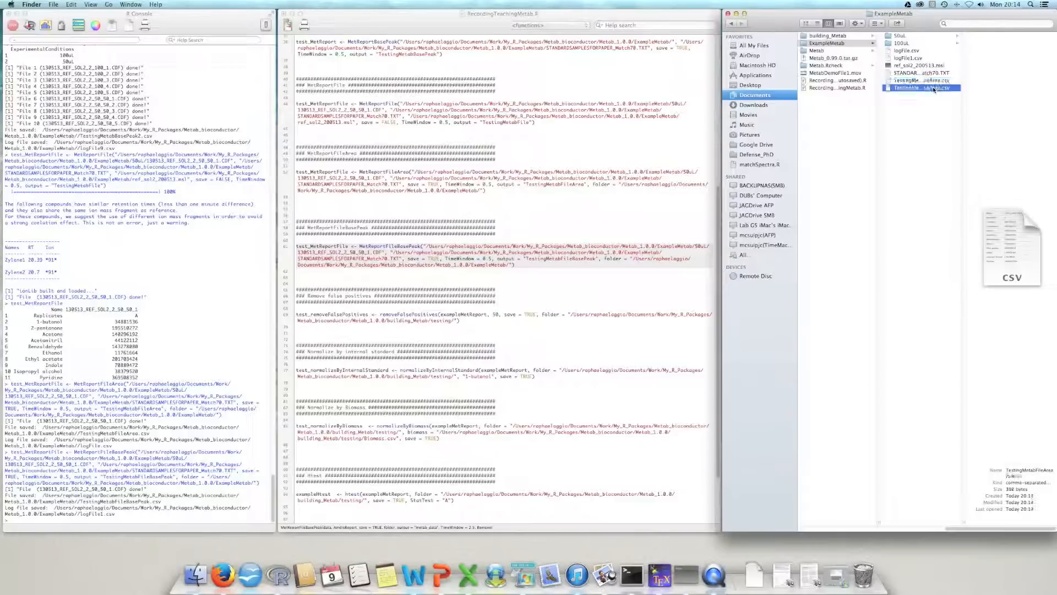
{"action": "key", "text": "space"}
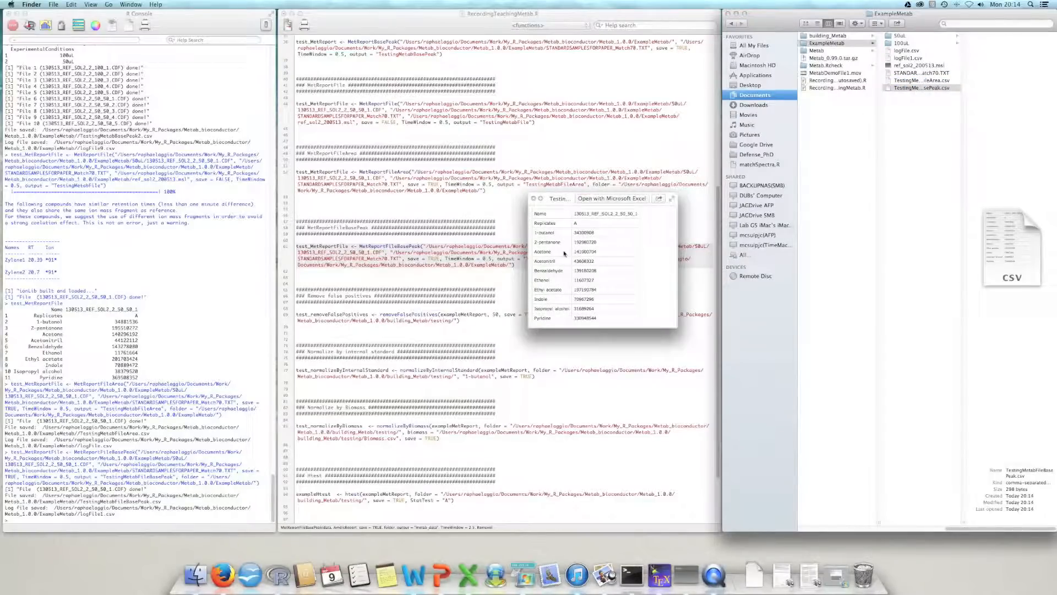